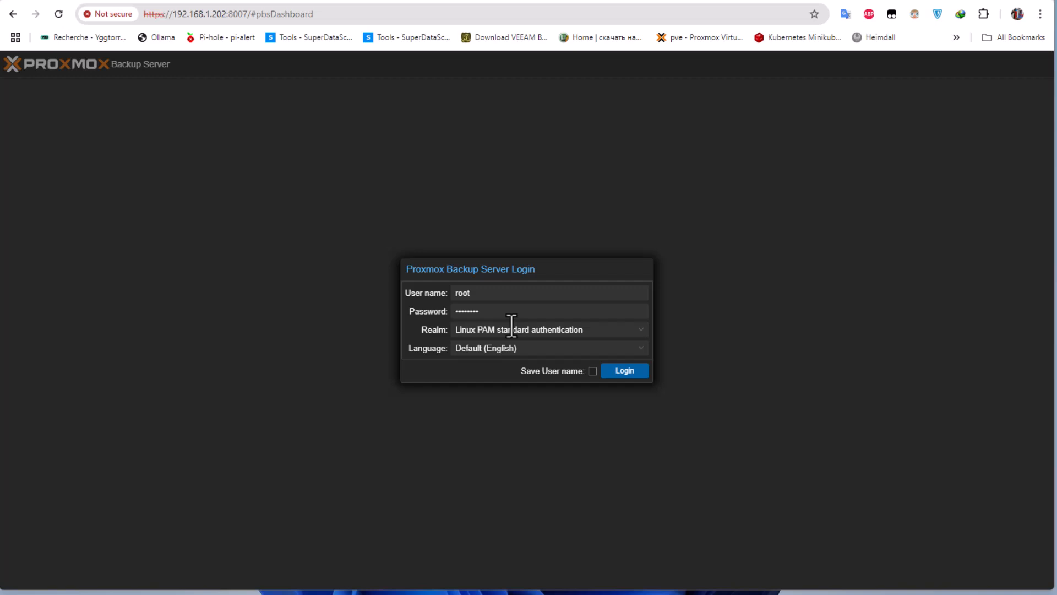
Log in as root with Linux PAM standard authentication and dismiss the subscription notice.
click(624, 372)
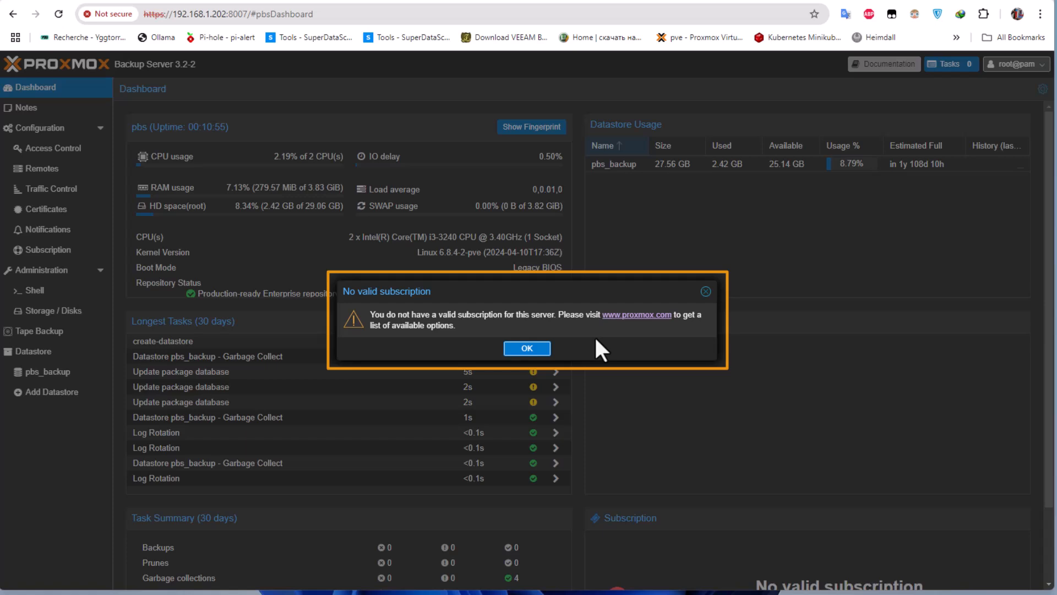
click(526, 348)
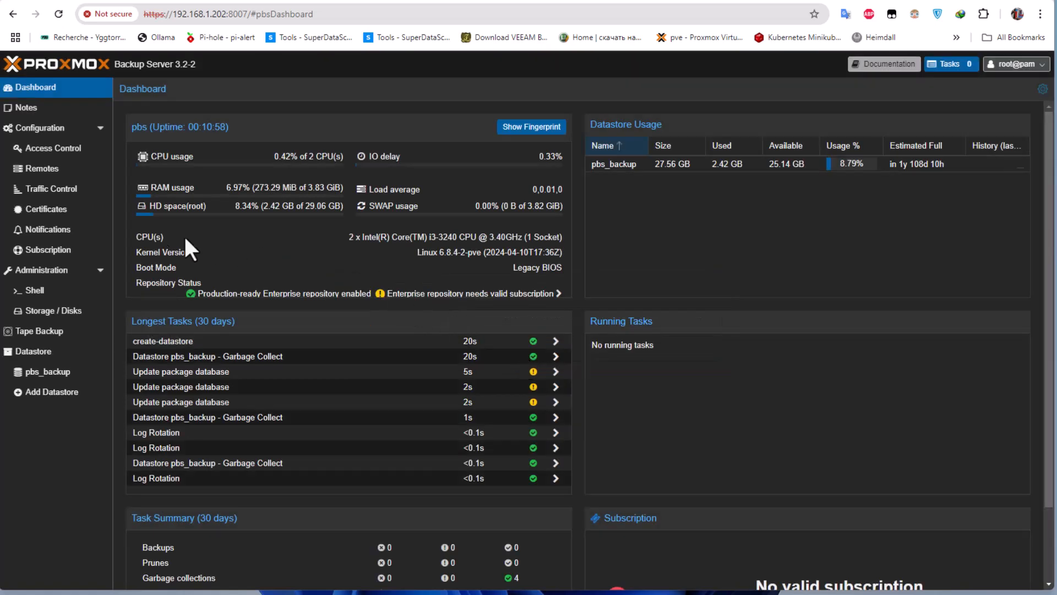
Check the server's subscription status and view the form for uploading a subscription key without submitting one.
click(61, 252)
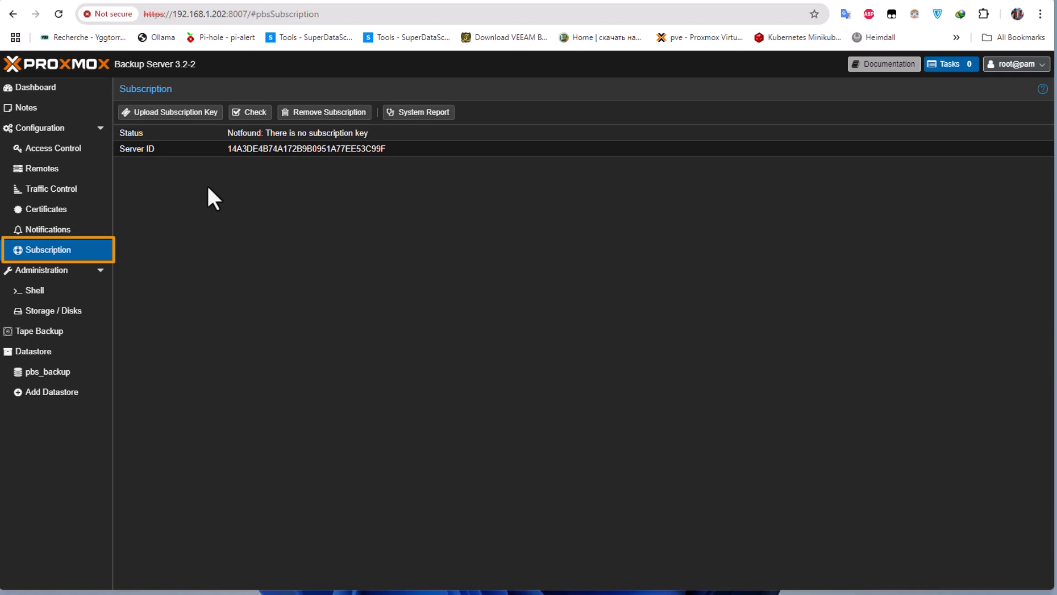
click(187, 113)
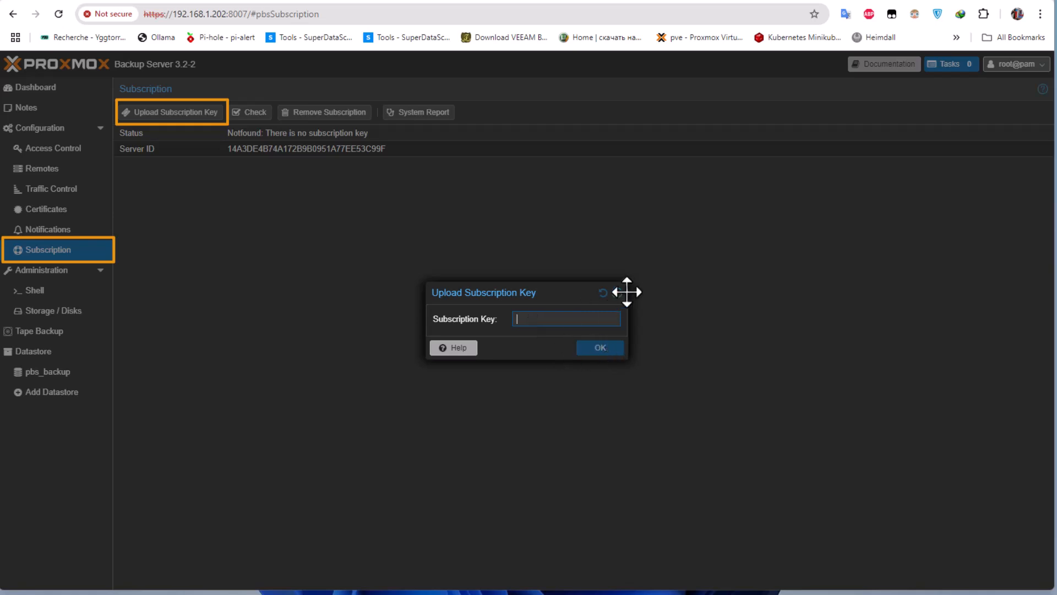
click(603, 352)
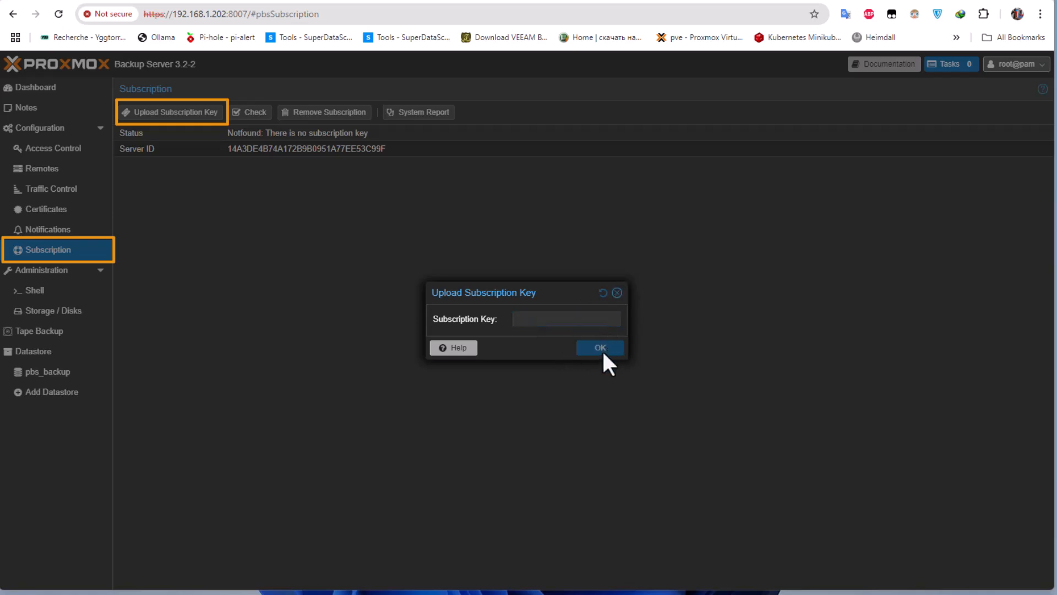
click(617, 293)
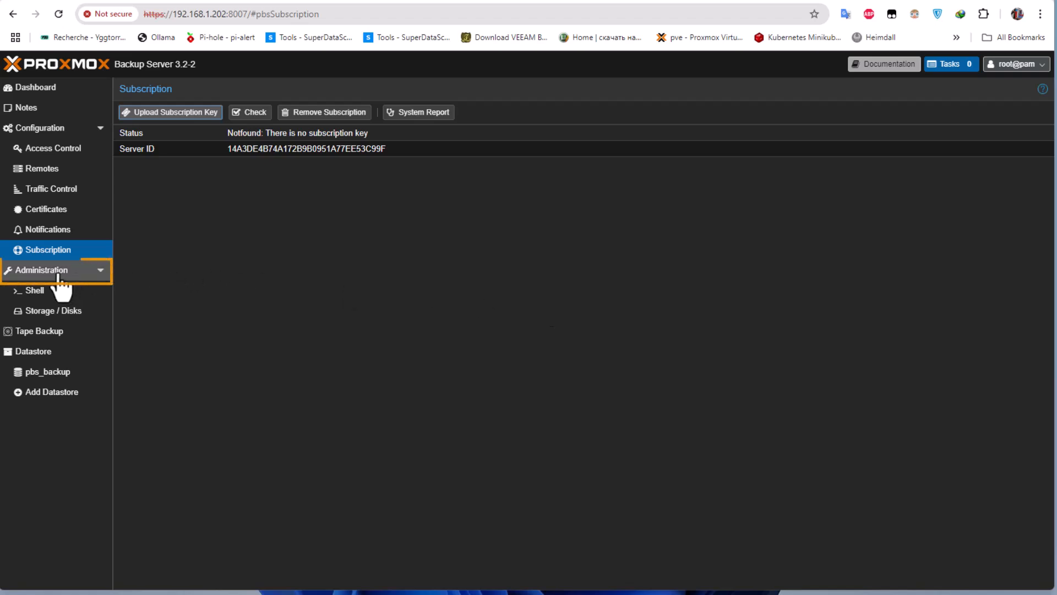
Disable the pbs-enterprise repository in the server's APT repositories.
click(29, 272)
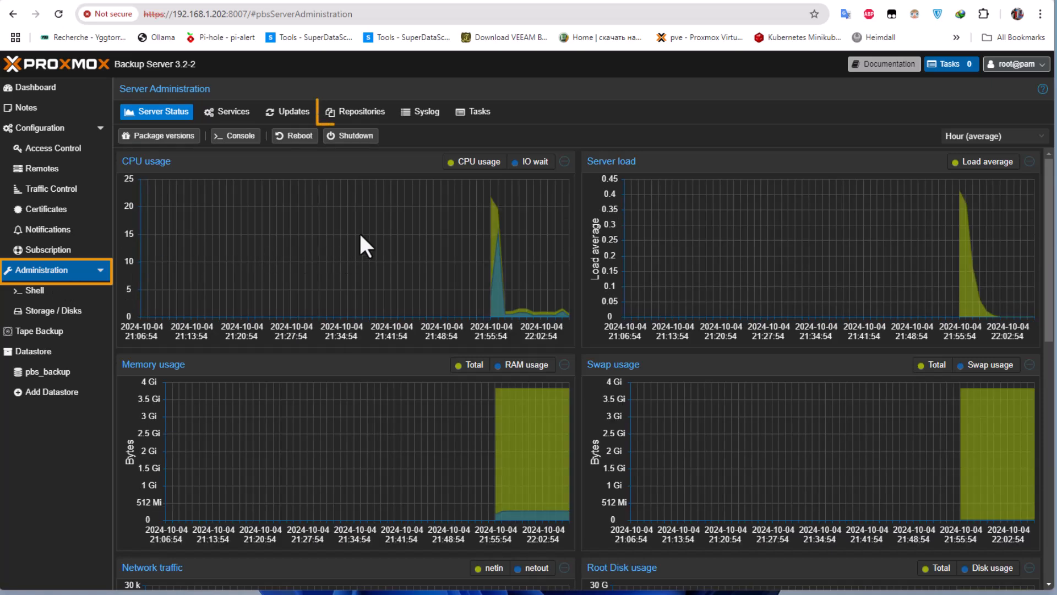
click(371, 120)
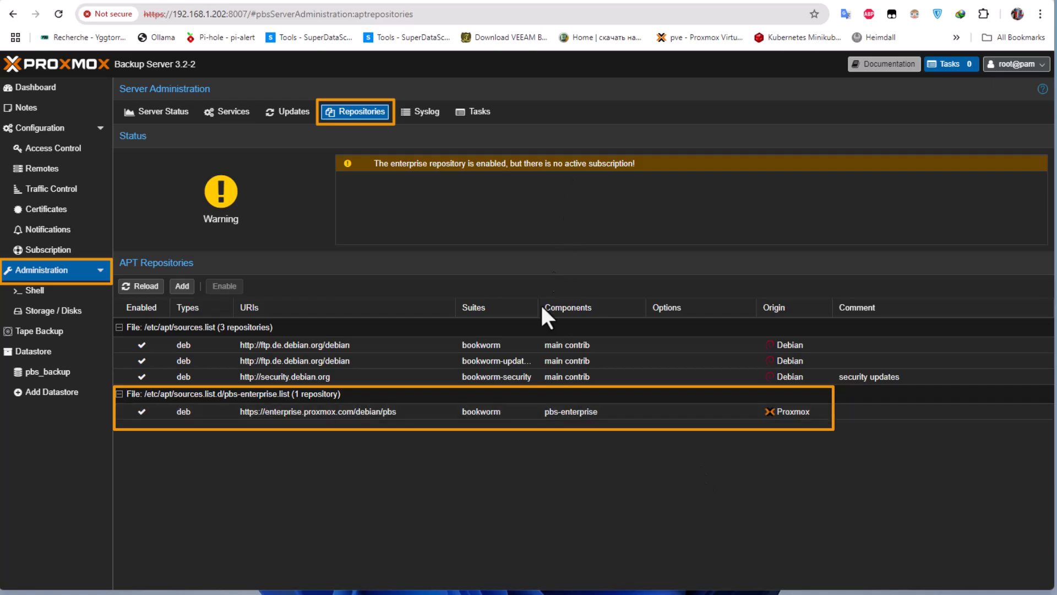
click(252, 412)
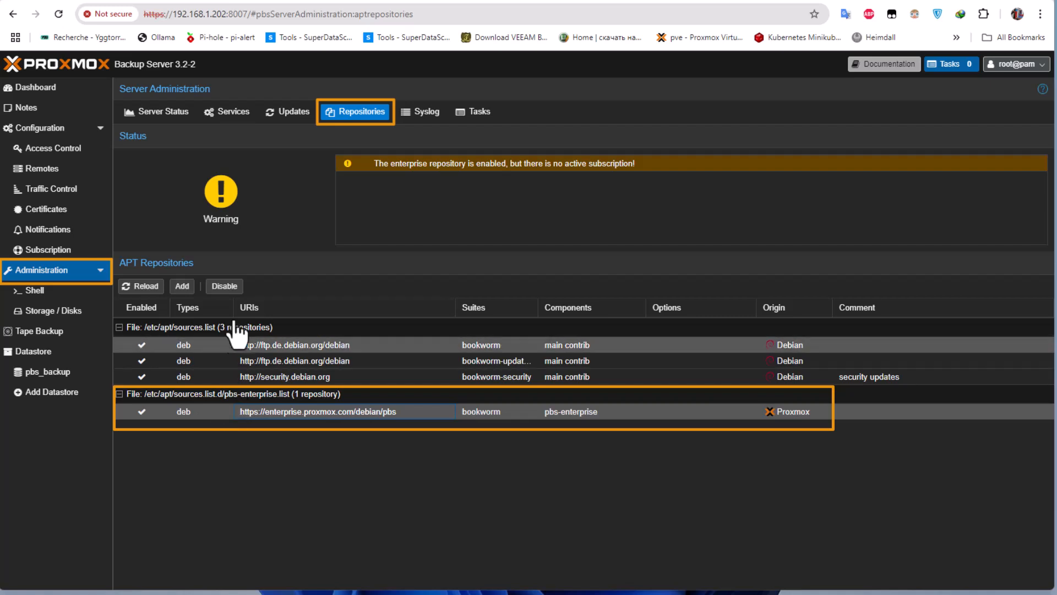
click(226, 287)
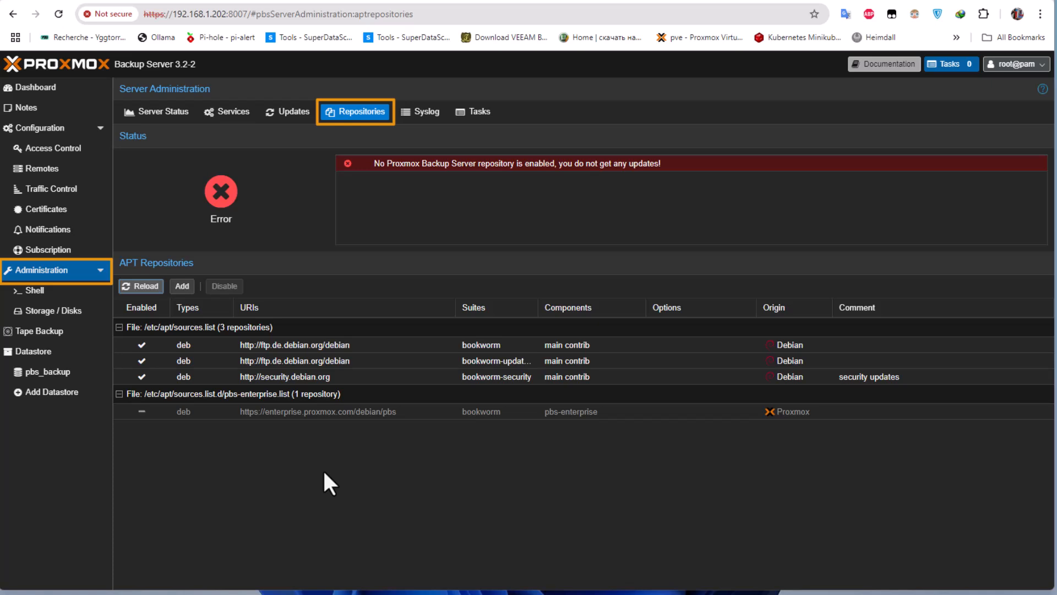
Add the No-Subscription repository to the APT repositories.
click(182, 286)
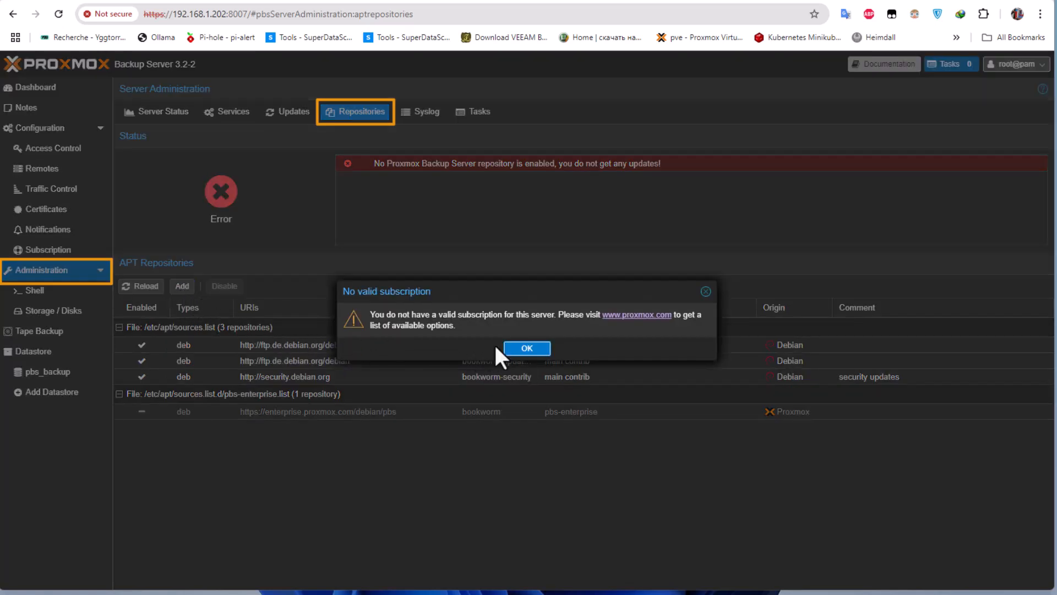
click(527, 348)
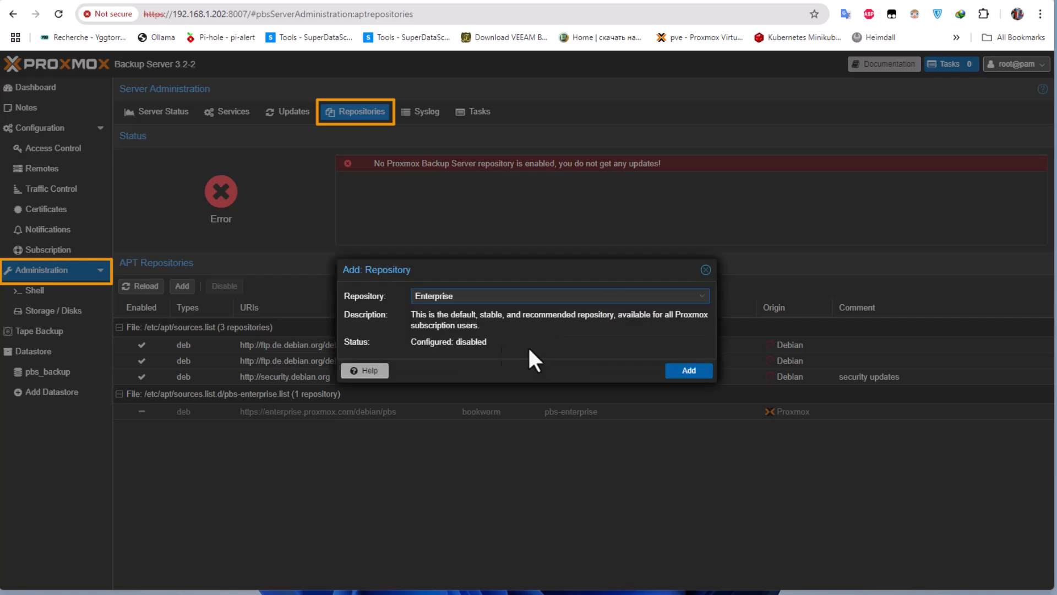
click(703, 298)
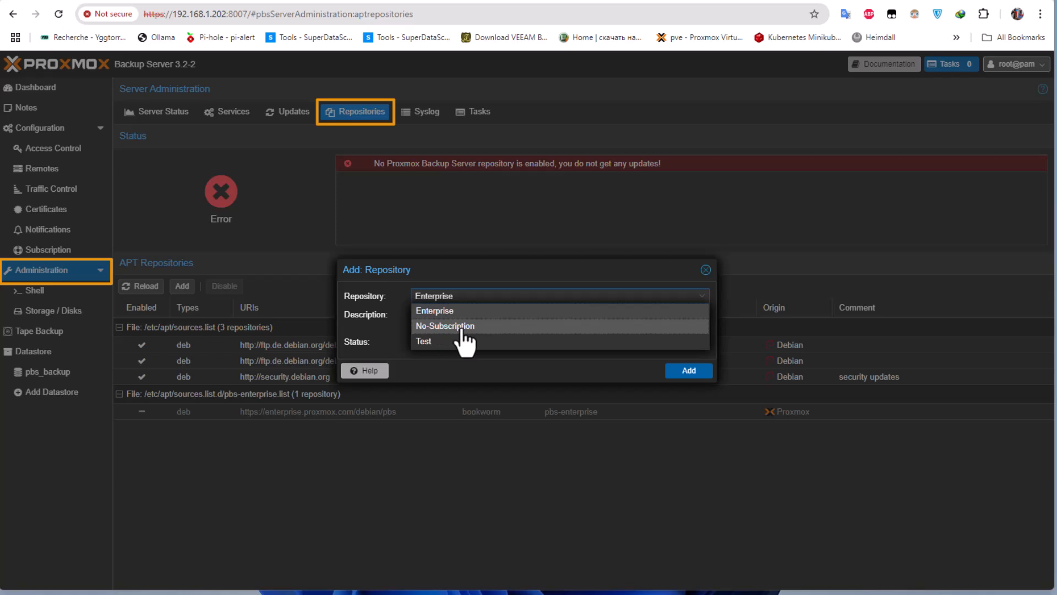
click(444, 327)
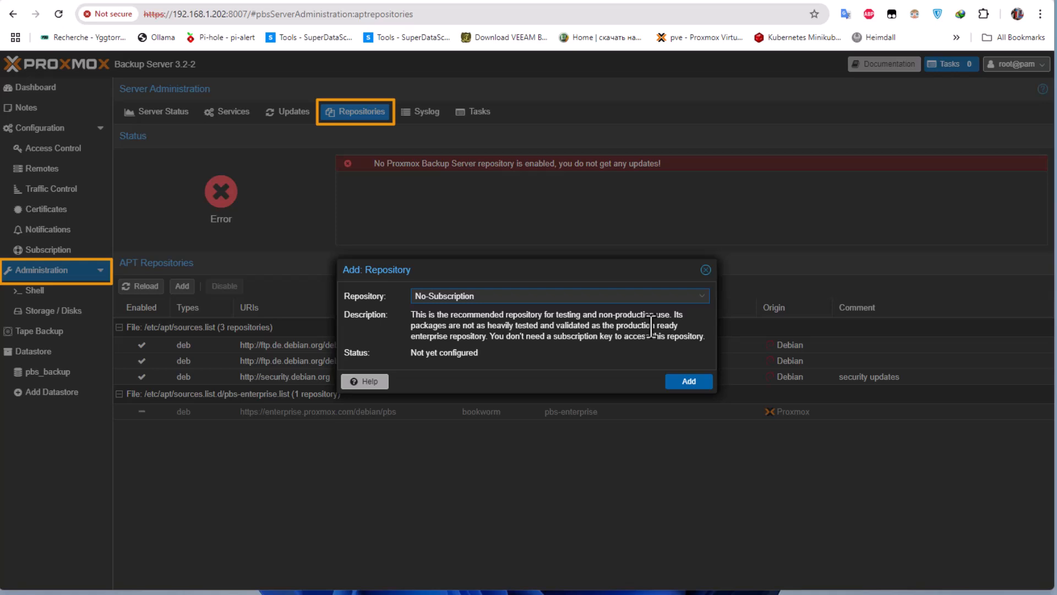
click(691, 383)
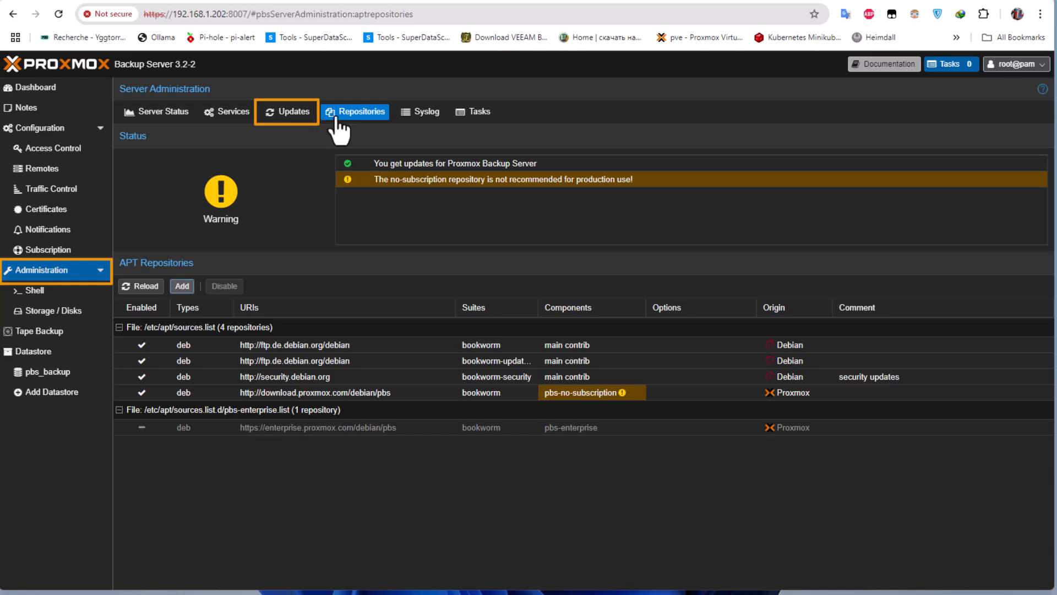
Refresh the list of available package updates and close the task output once it completes.
click(295, 117)
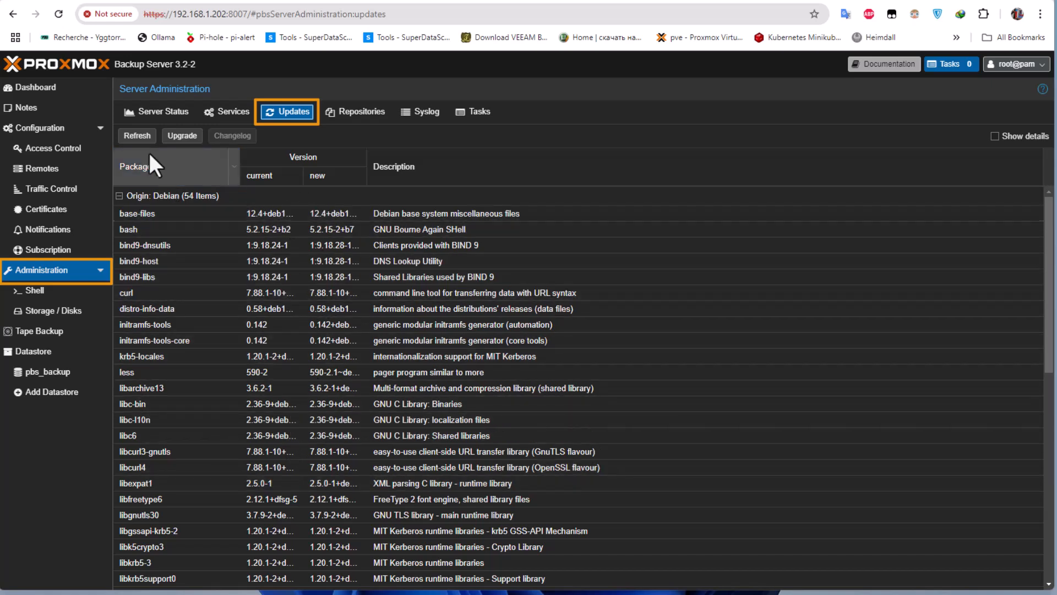
click(138, 139)
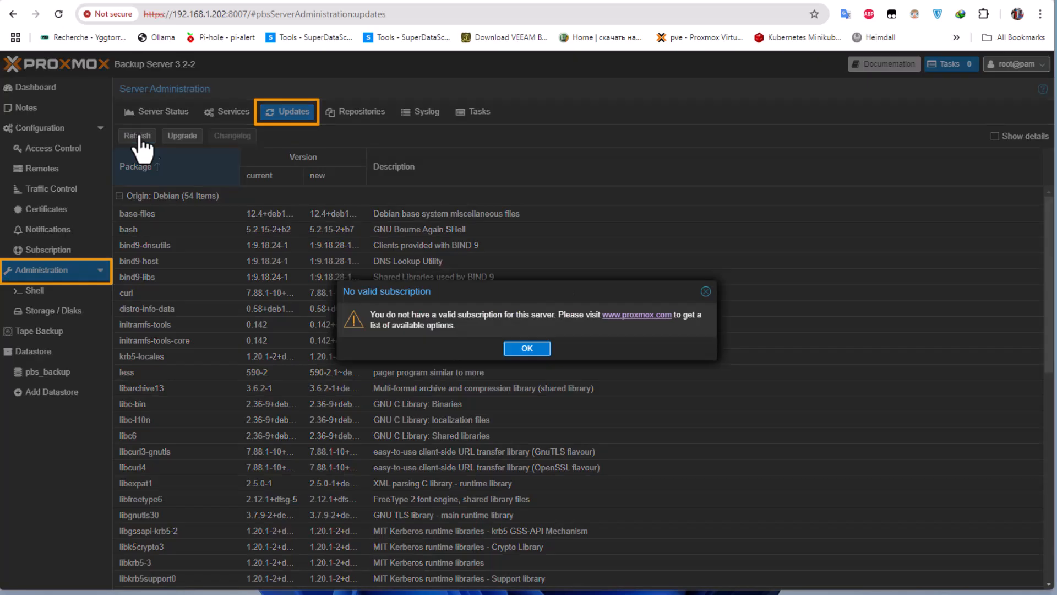
click(527, 349)
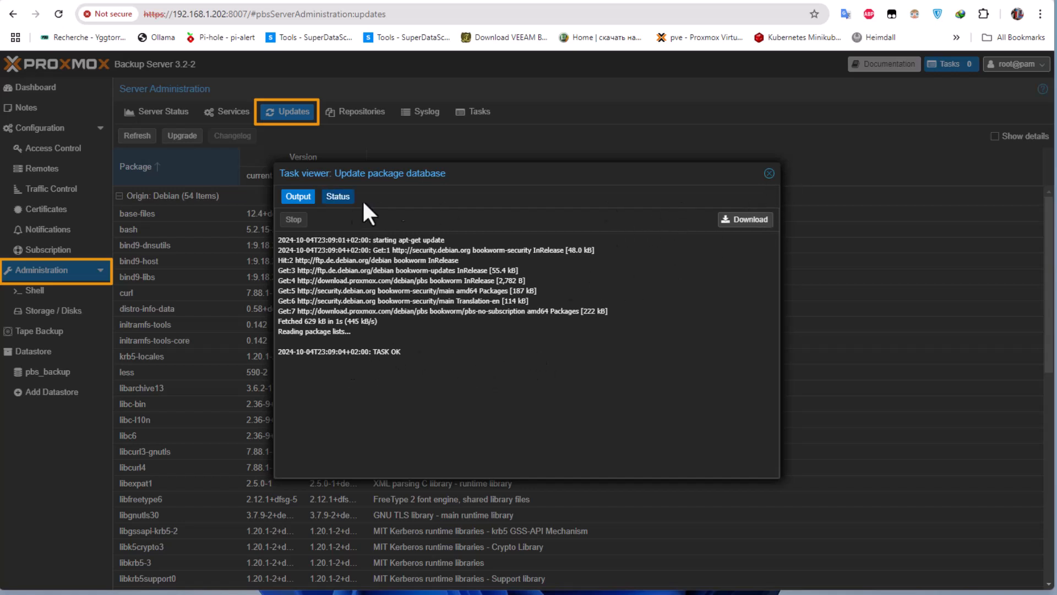
click(770, 174)
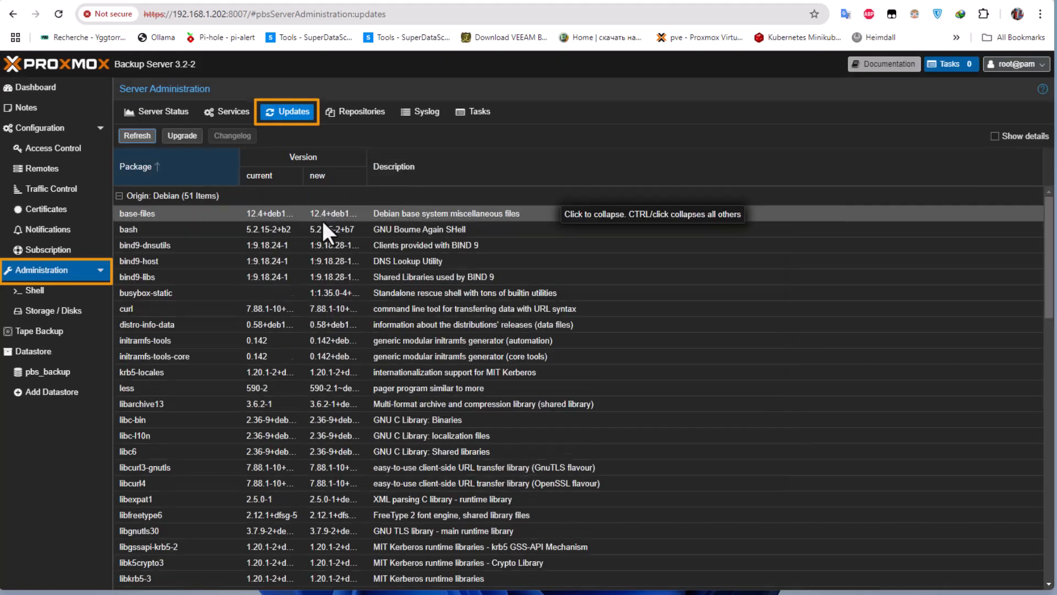
Upgrade all server packages, answering y to continue, and close the upgrade console when it has finished.
click(180, 138)
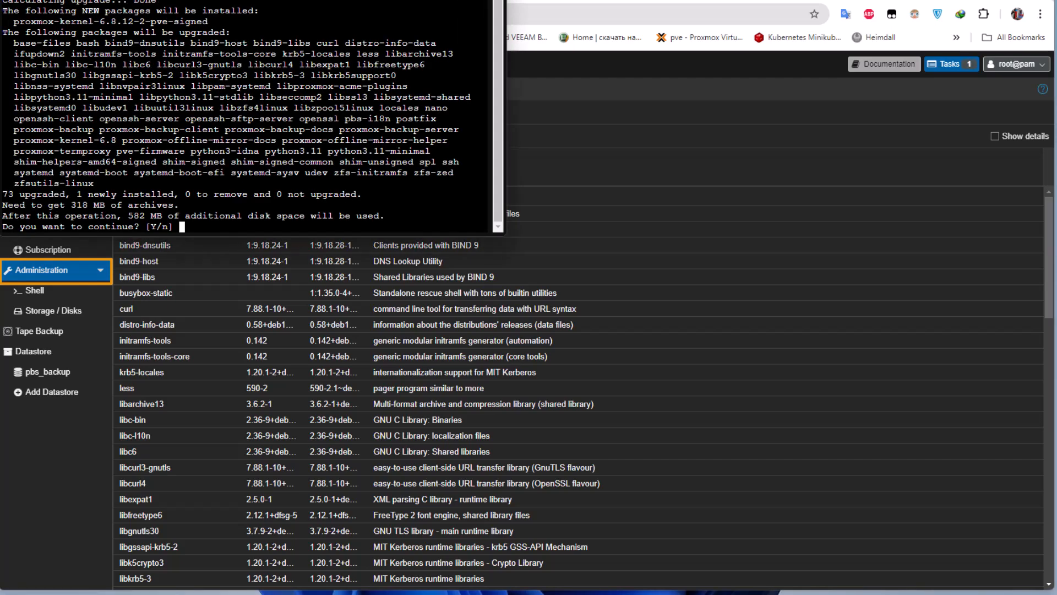
drag(193, 0, 312, 78)
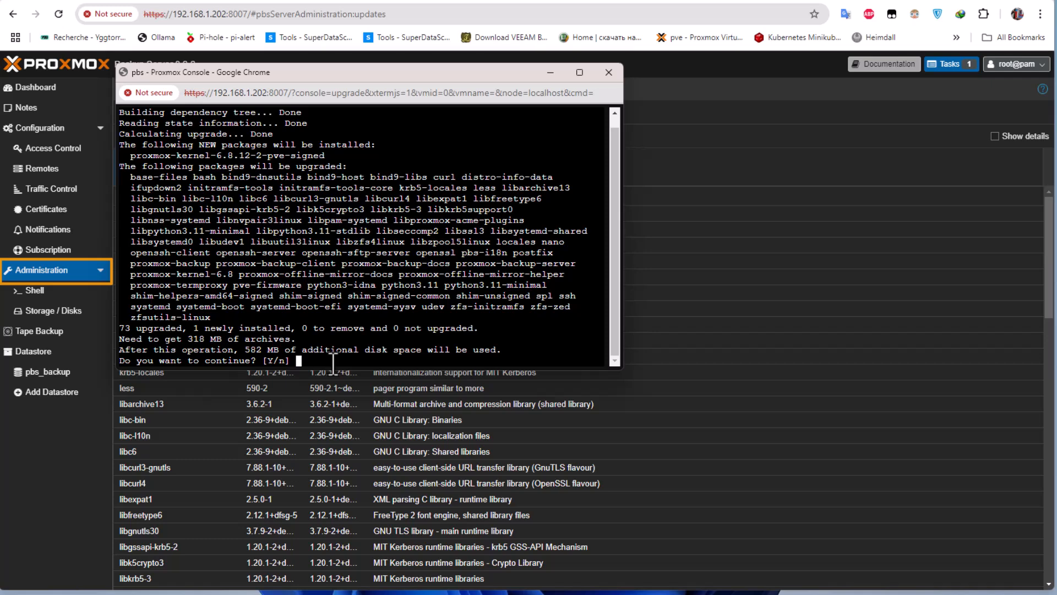
text(y)
key(Return)
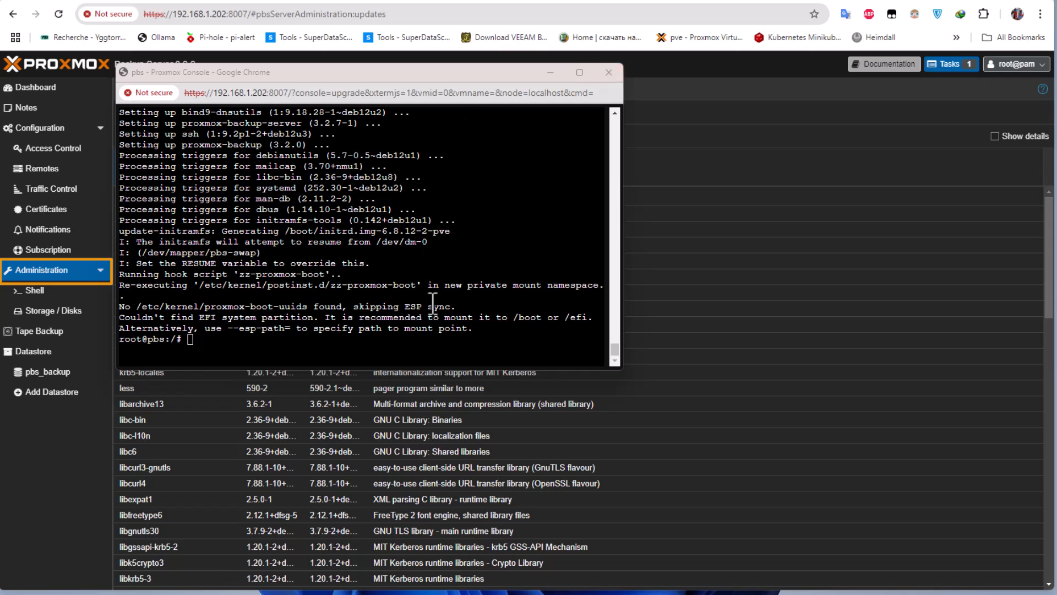
click(608, 73)
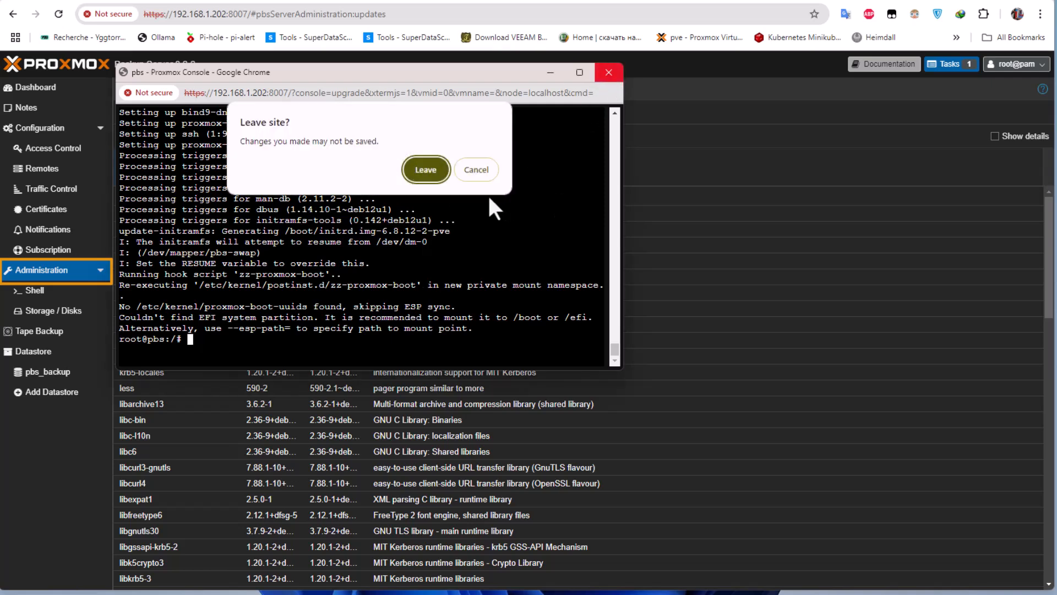
click(431, 166)
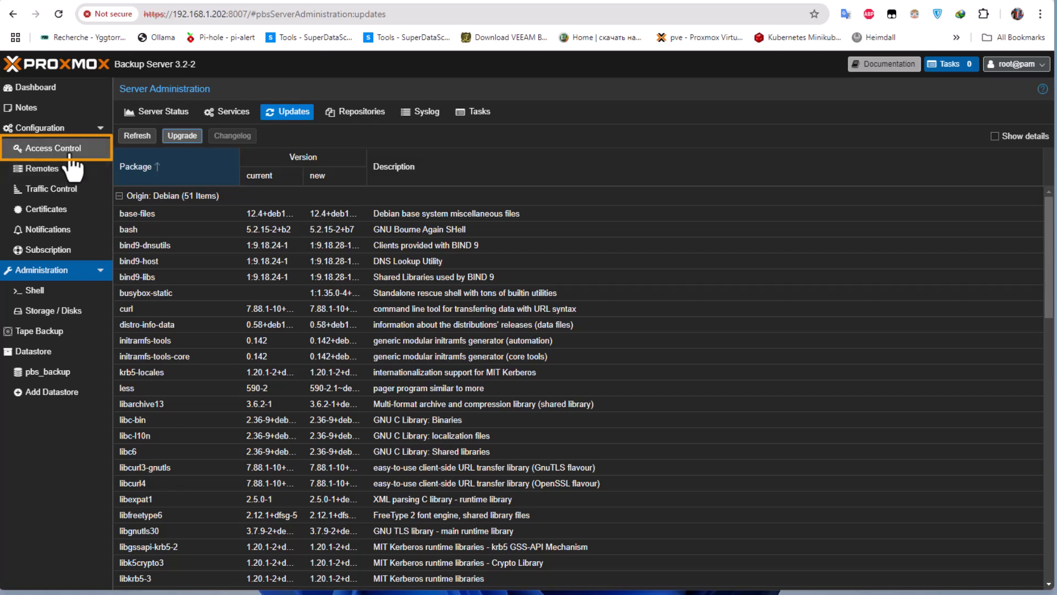
Start a new user under Access Control, entering the user name and choosing the Proxmox Backup authentication server realm.
click(70, 157)
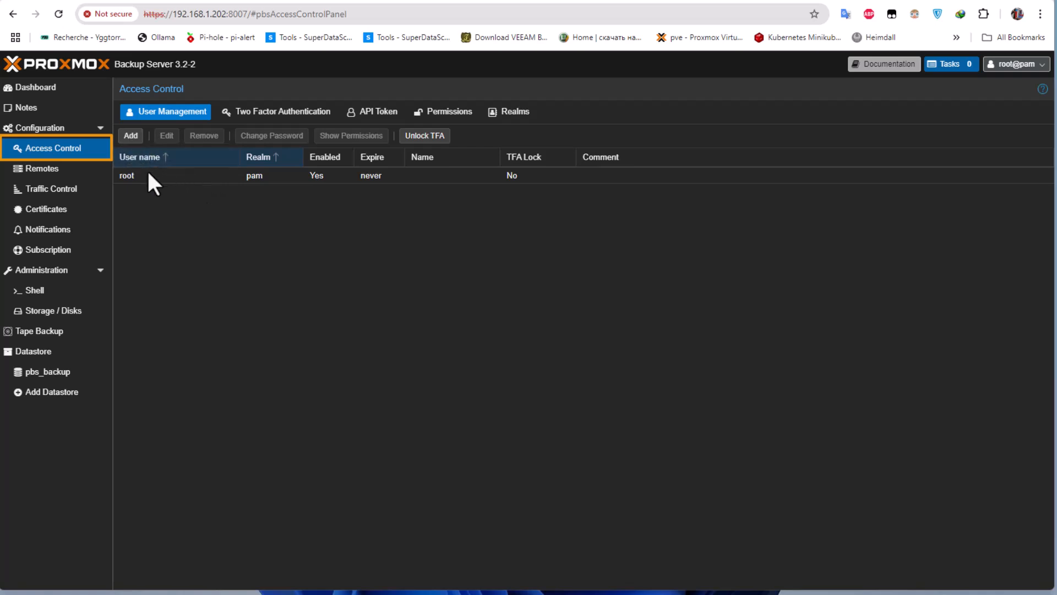
click(132, 136)
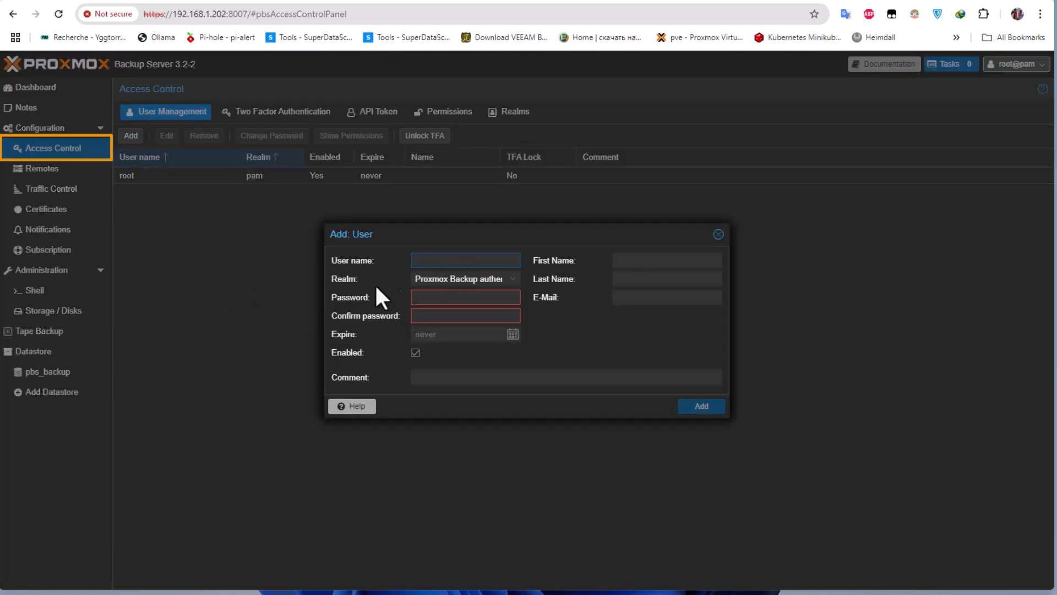
text(amine)
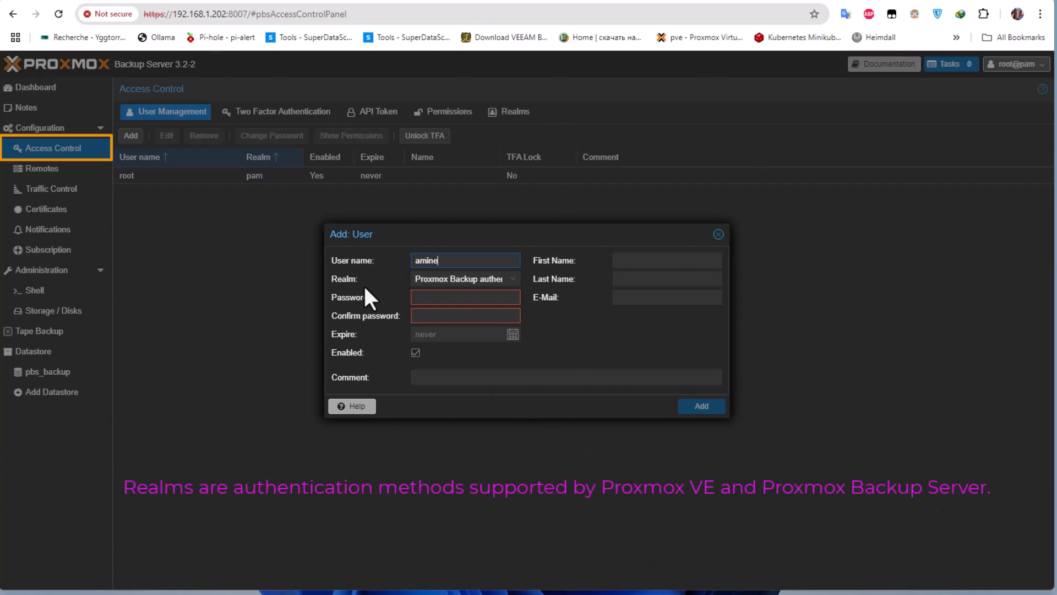
click(519, 280)
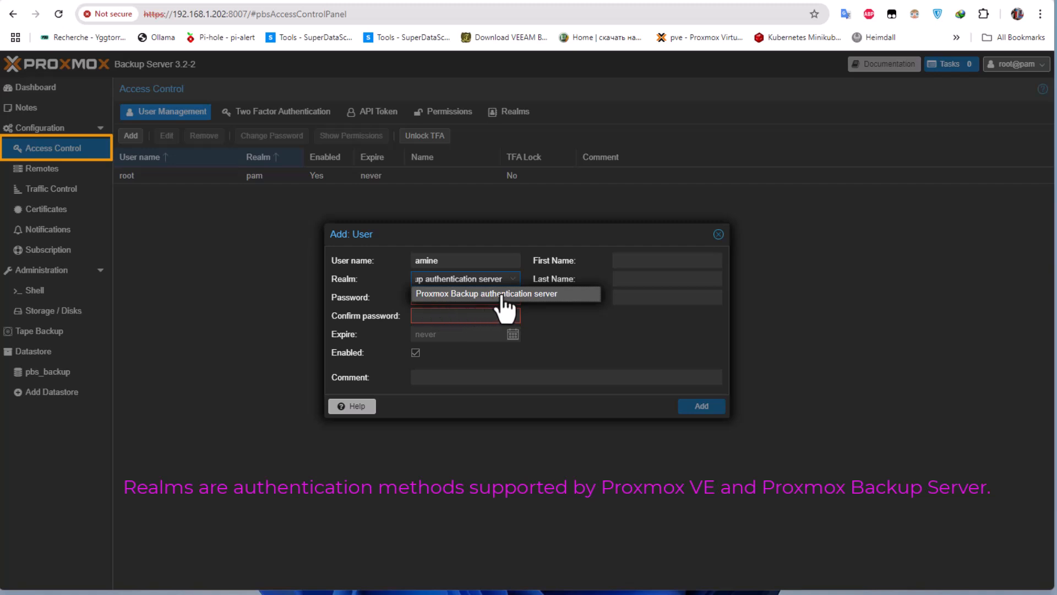
click(531, 294)
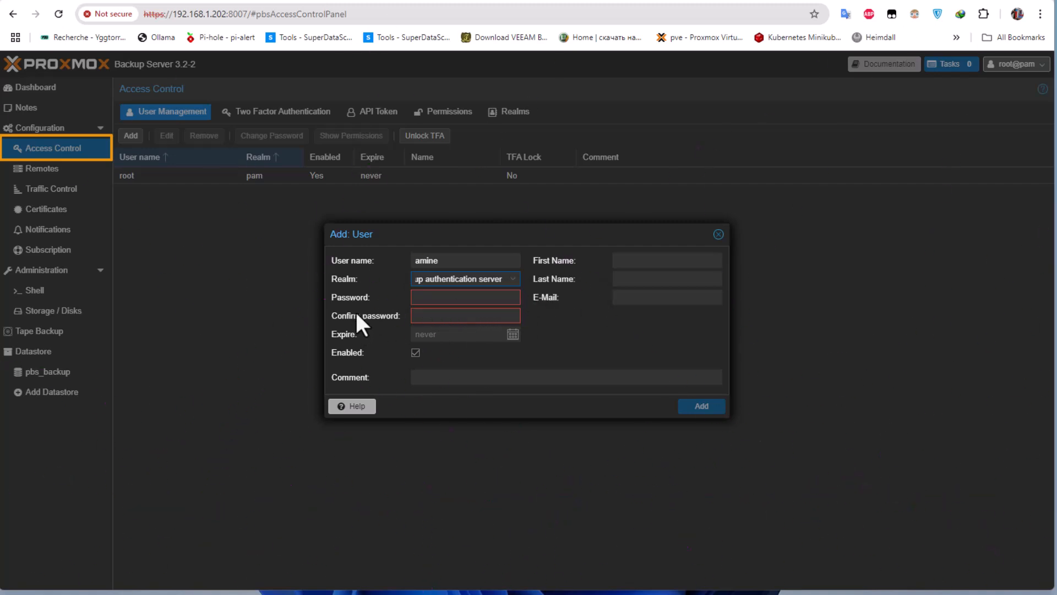
Enter and confirm the new user's password, add the enabled account, dismiss the browser's password warning and select the new user.
click(435, 298)
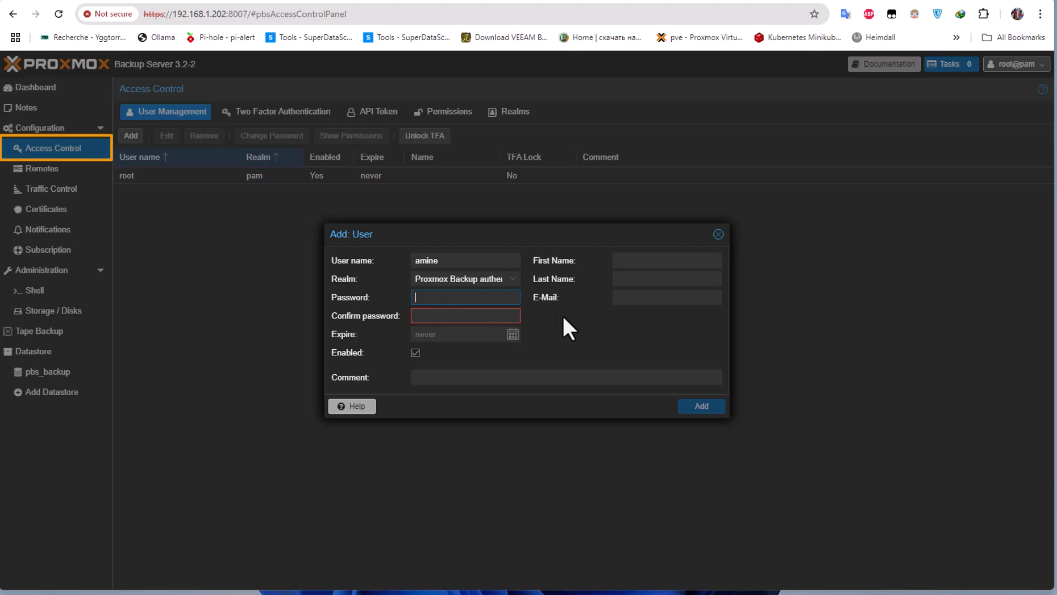
text(********)
click(435, 314)
text(******)
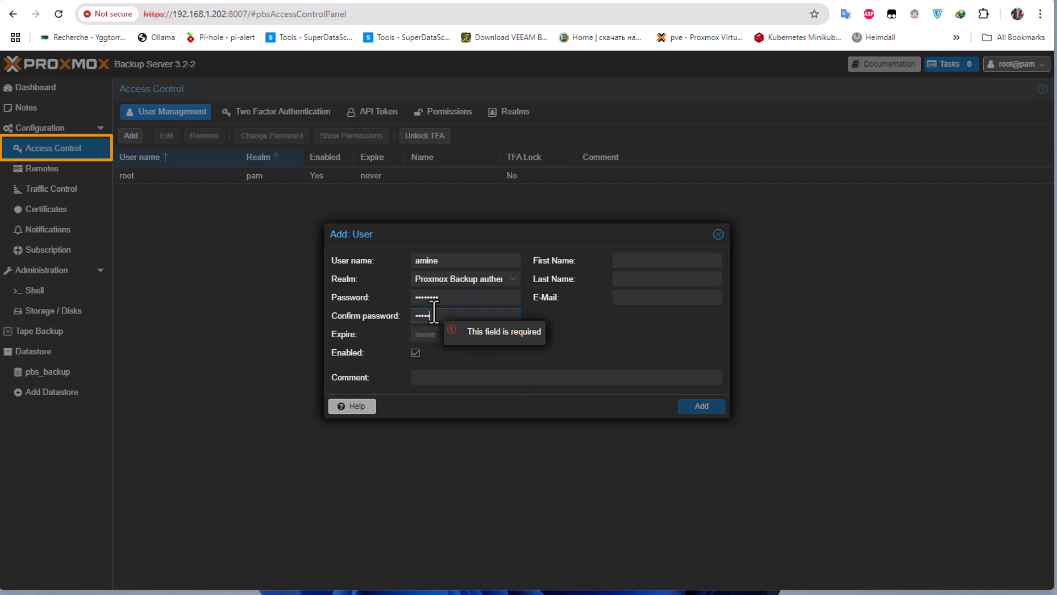
text(**)
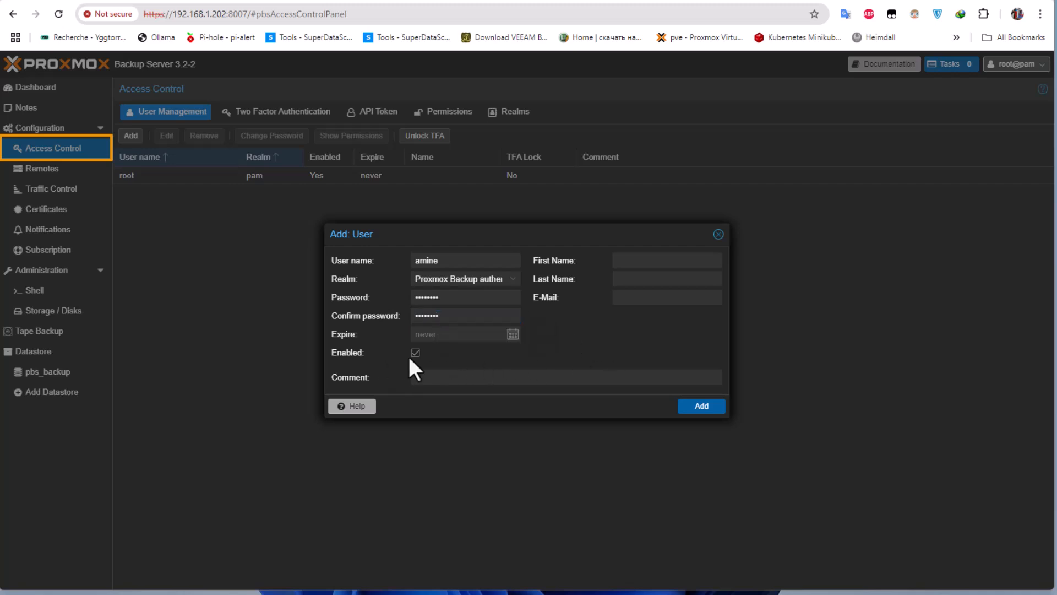
click(698, 407)
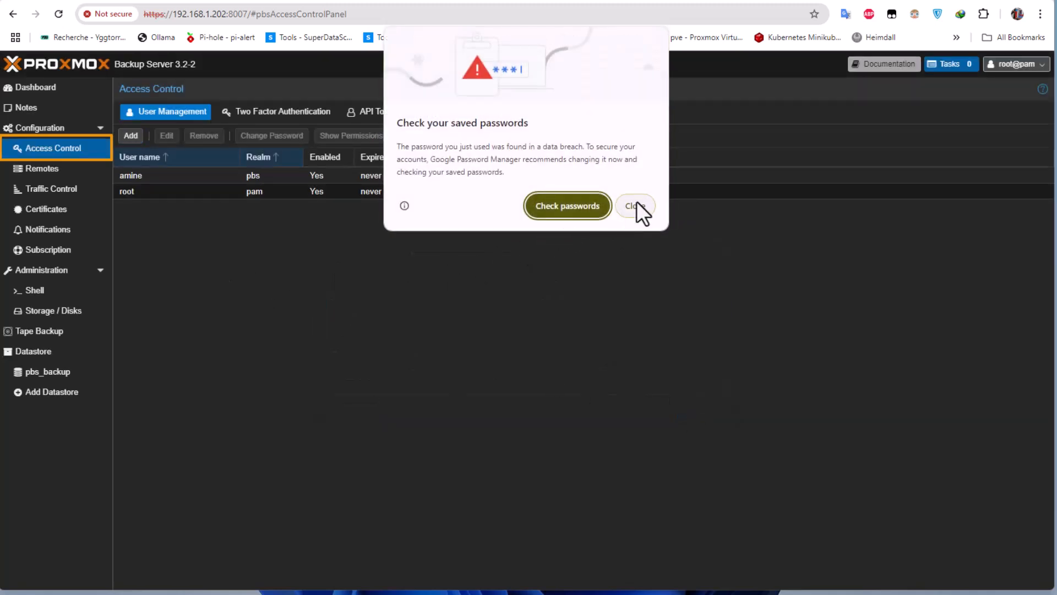
click(636, 203)
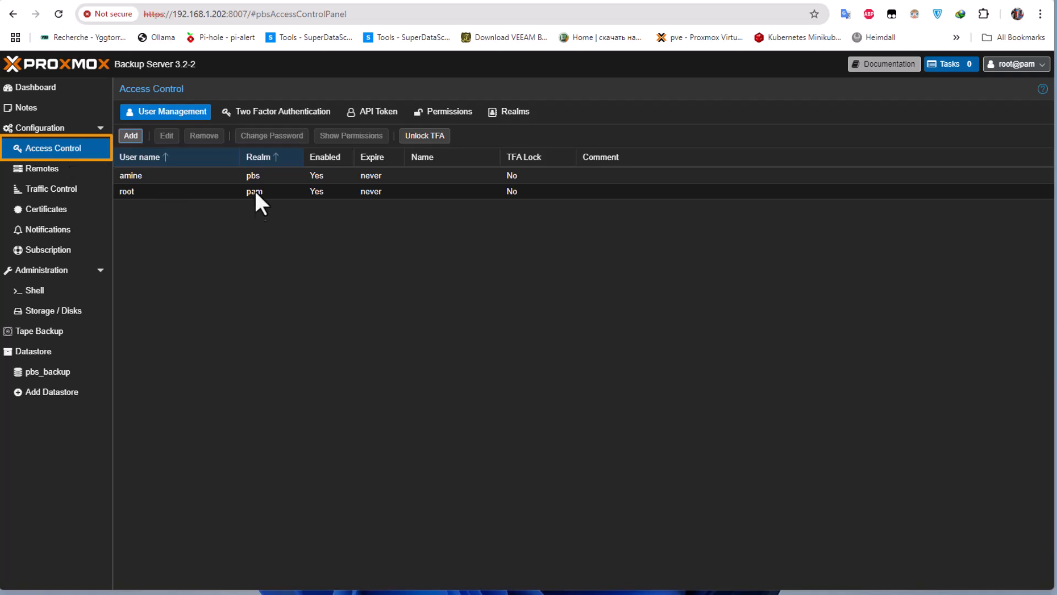
click(186, 174)
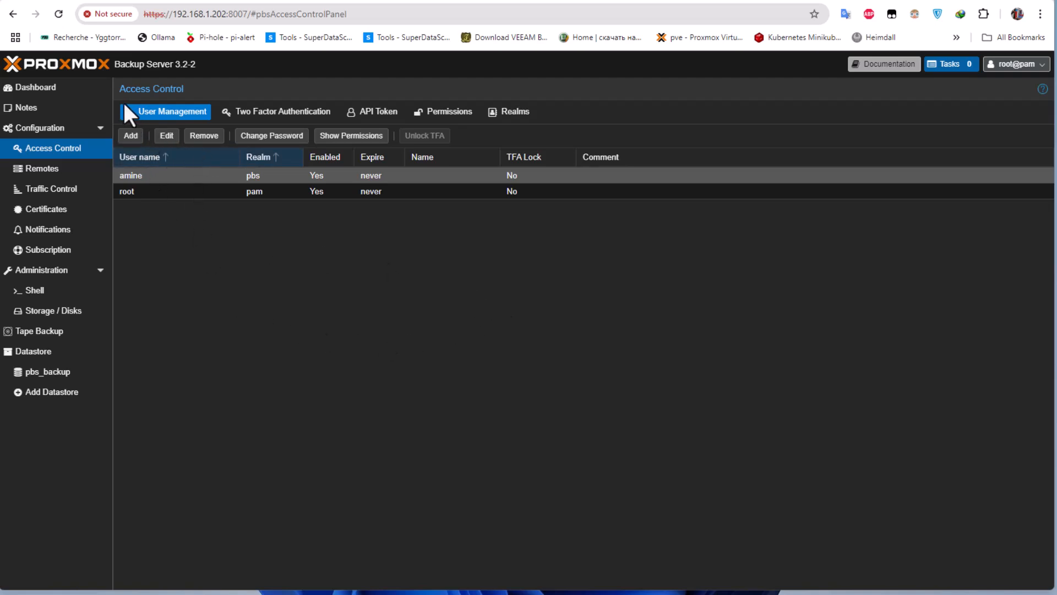
Switch to Proxmox Virtual Environment, open the backups of container 106 (pi-alert) and review the available backup storages.
click(742, 2)
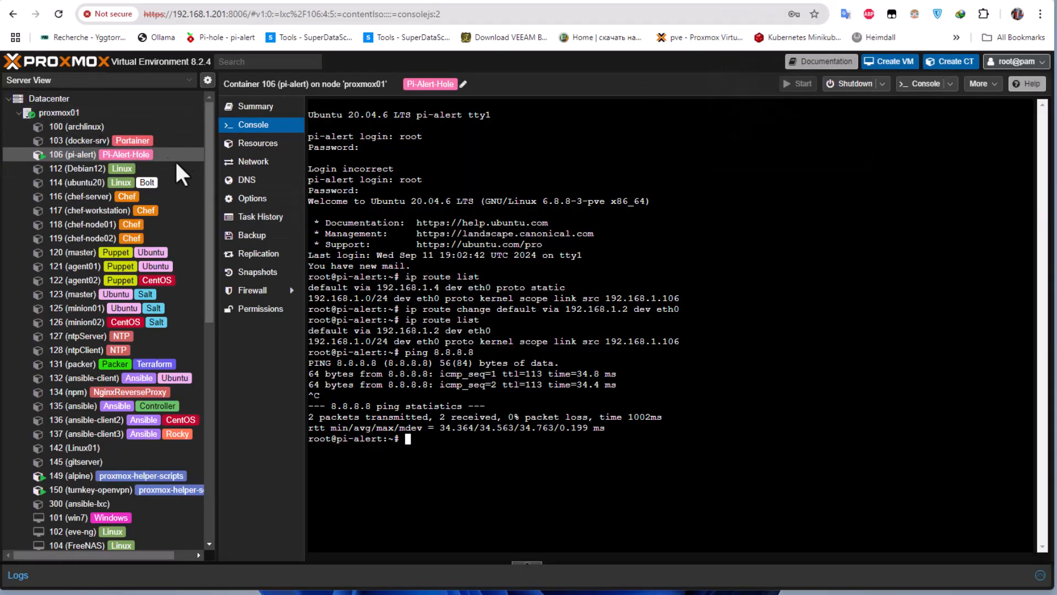
click(72, 110)
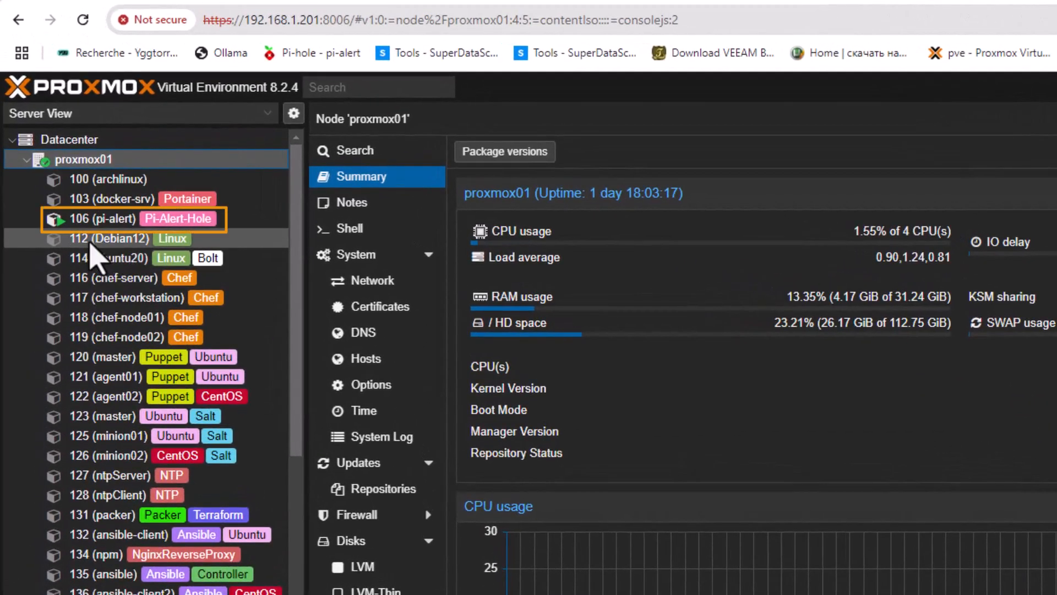
click(105, 221)
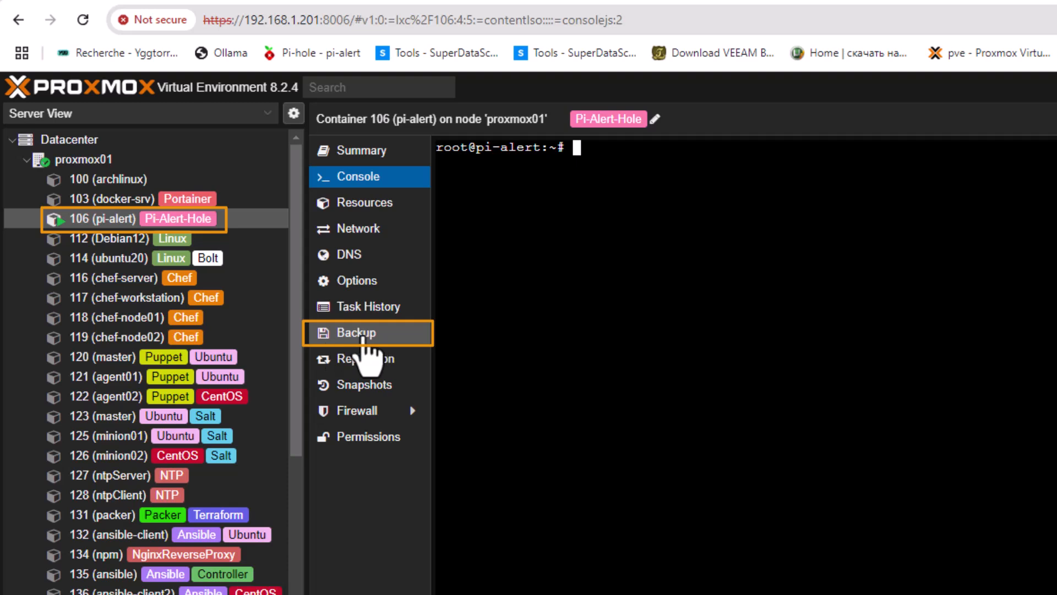
click(363, 337)
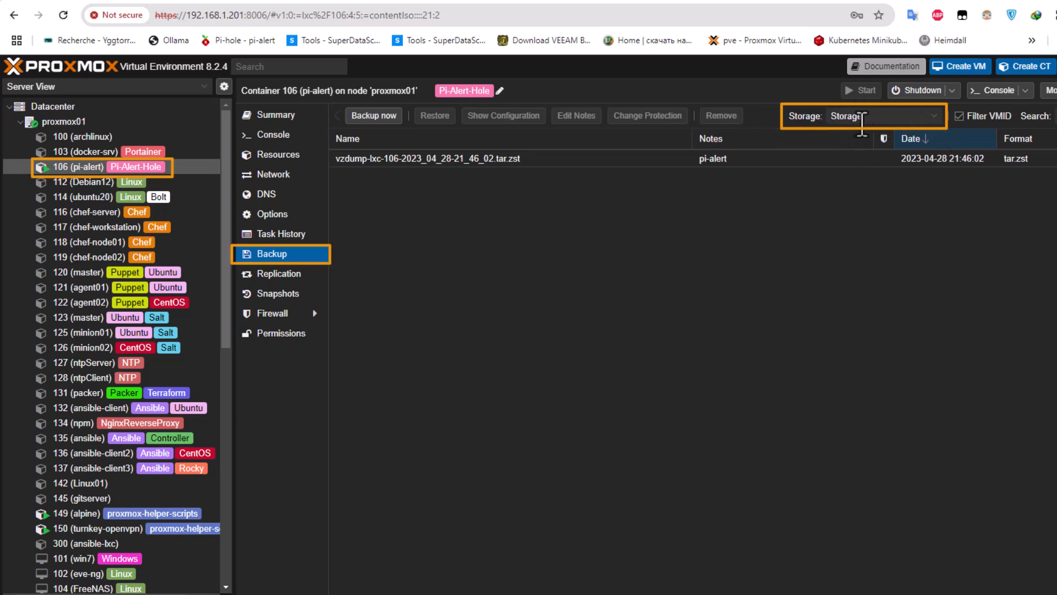
click(934, 116)
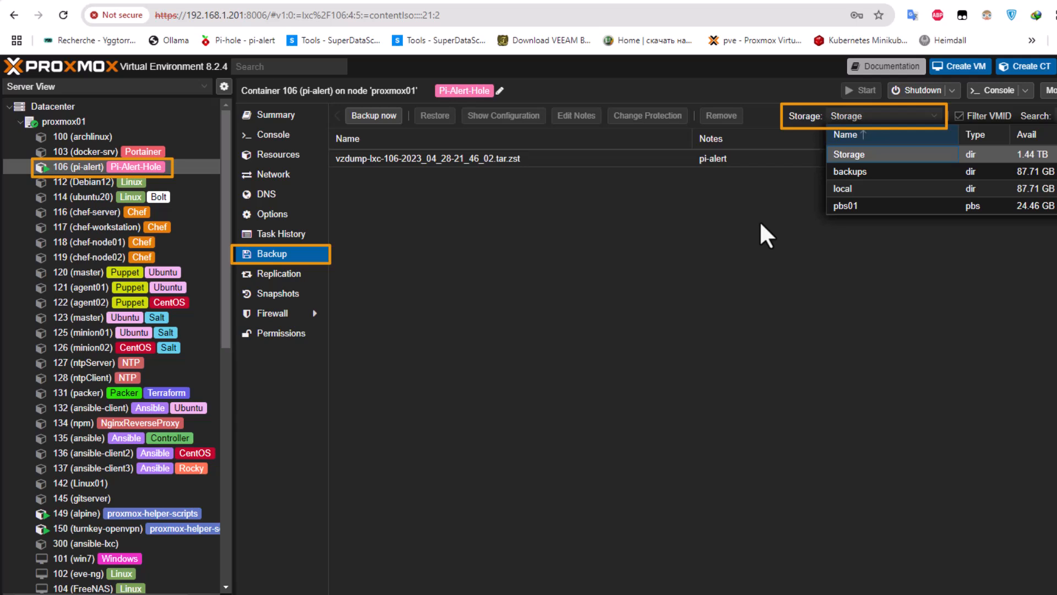
click(766, 236)
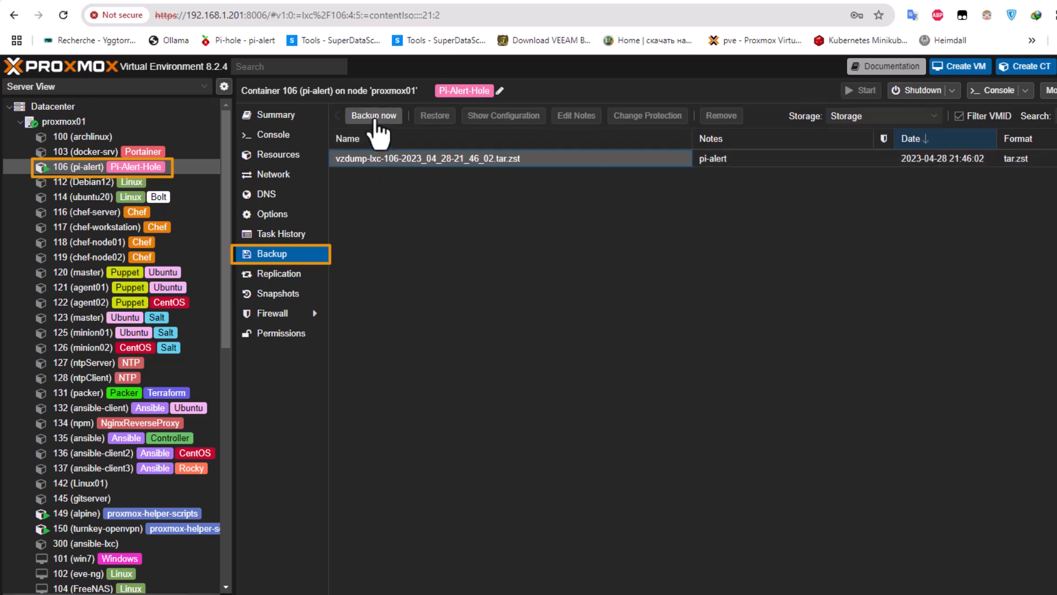
Back up container 106 (pi-alert) immediately to the pbs01 storage in Snapshot mode.
click(375, 117)
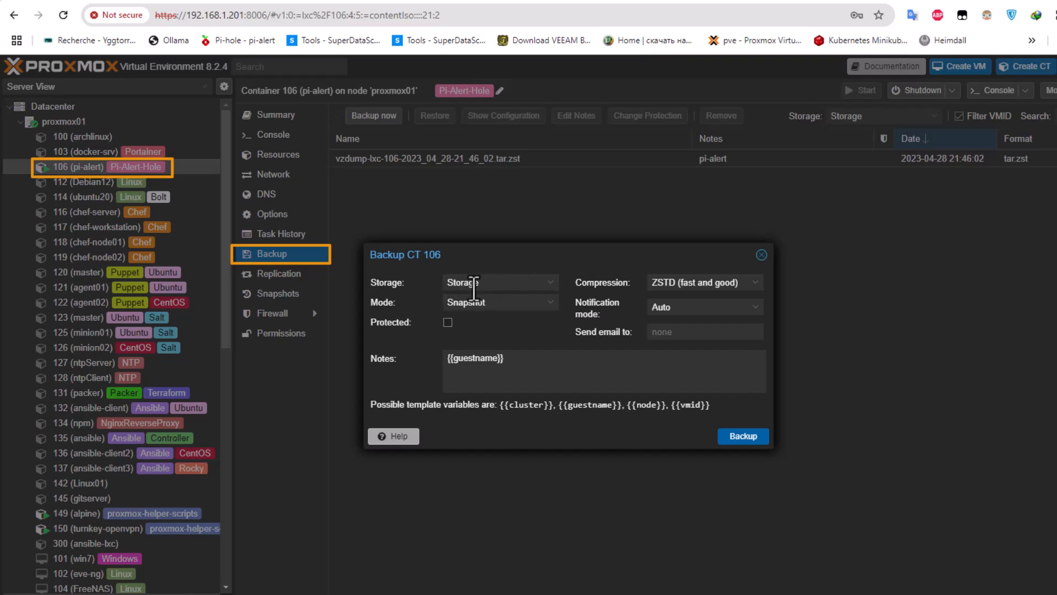
click(552, 286)
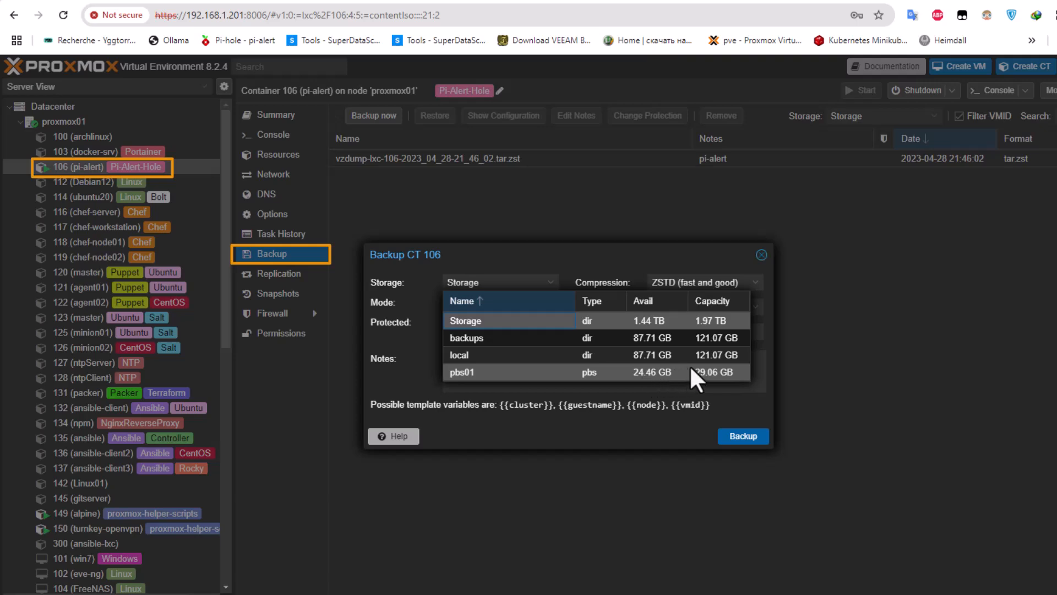
click(615, 372)
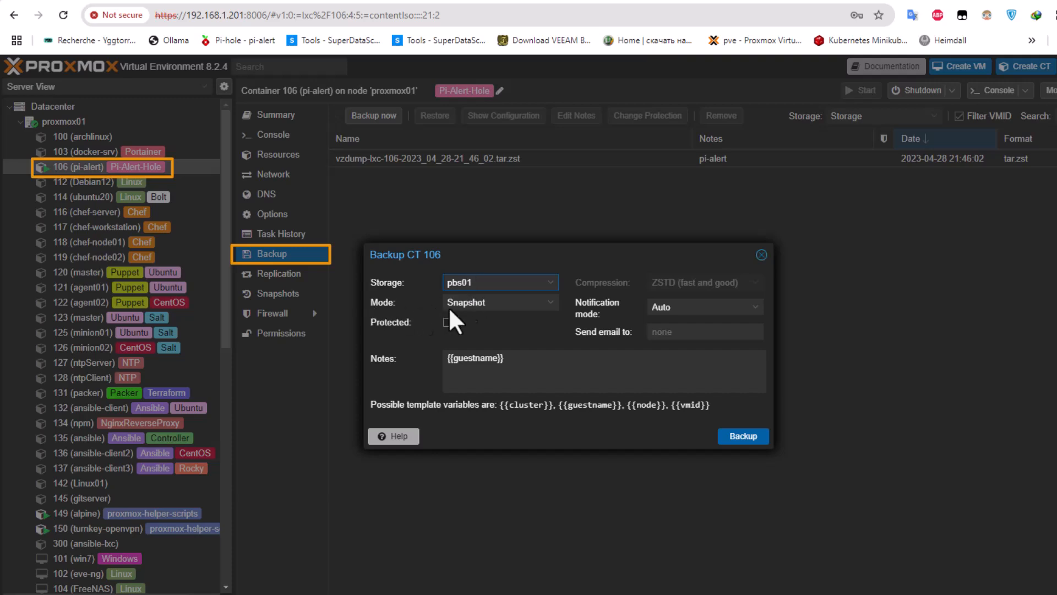
click(551, 304)
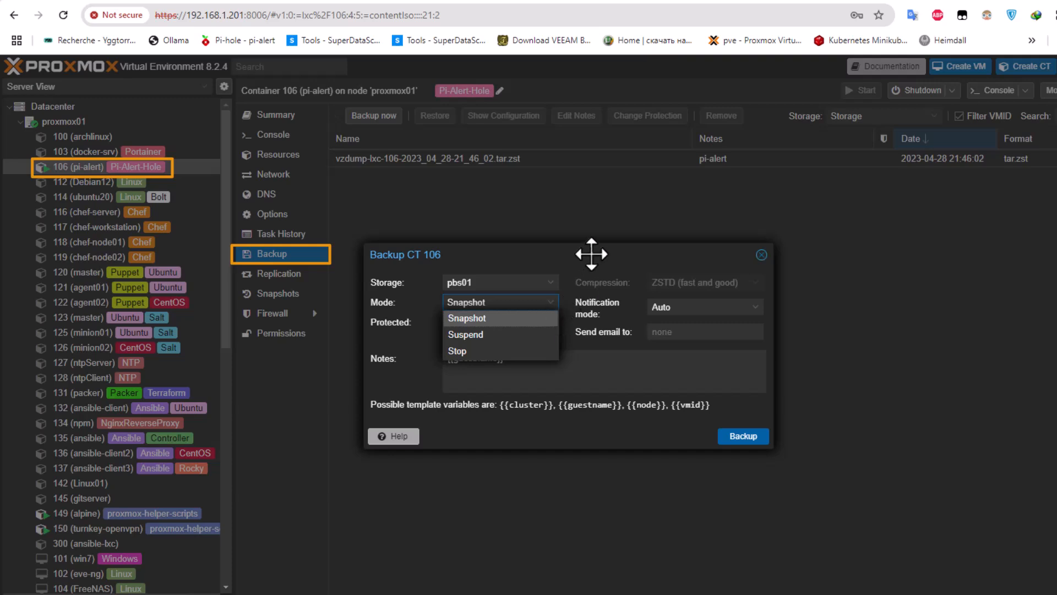
click(479, 318)
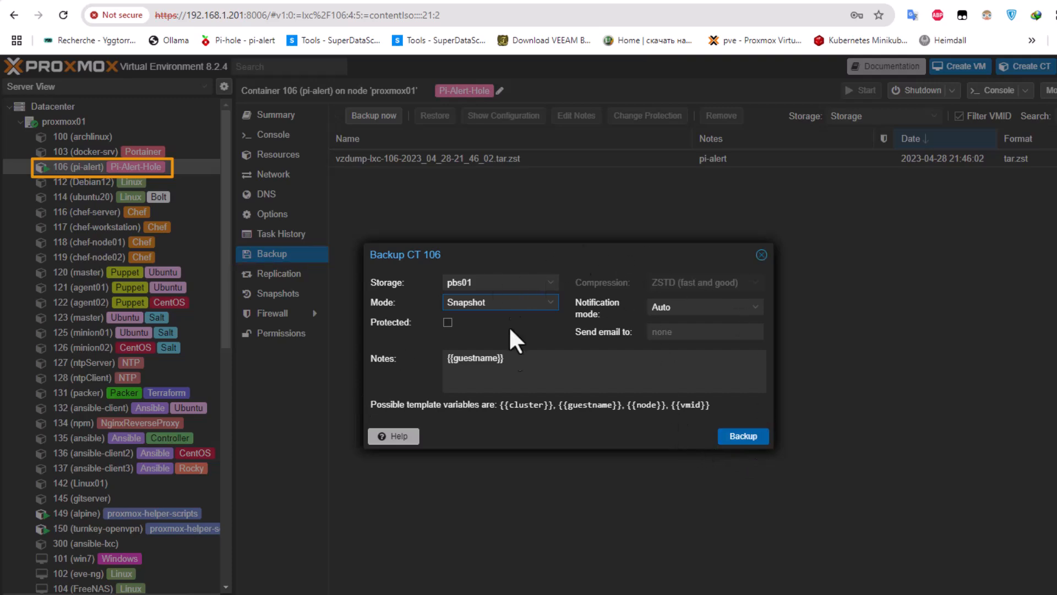
click(736, 438)
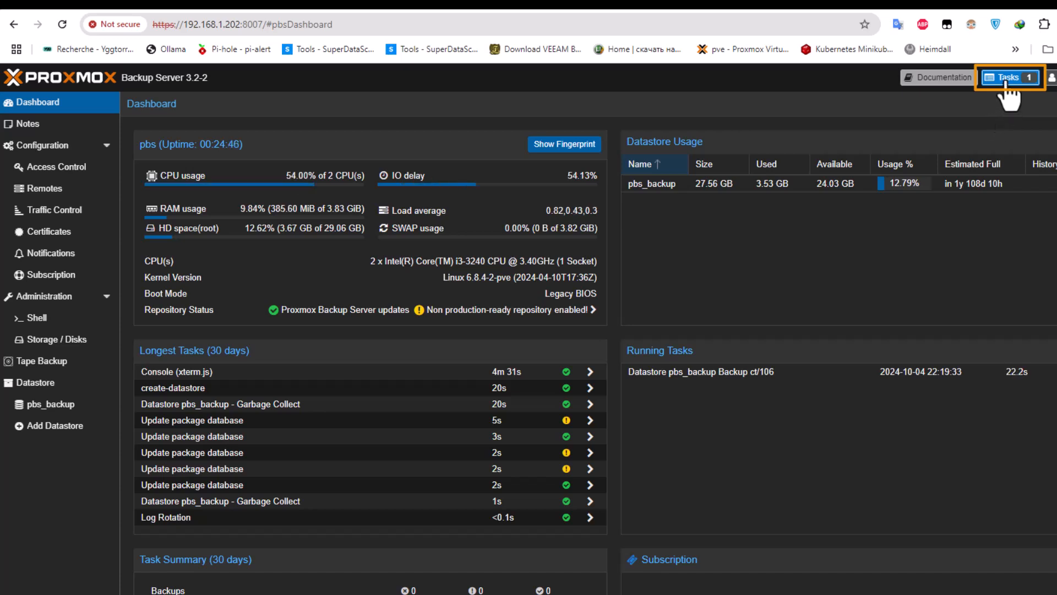
Check Proxmox Backup Server's running tasks, and list container 106's backups on pbs01 in Proxmox Virtual Environment after closing the task output.
click(1007, 82)
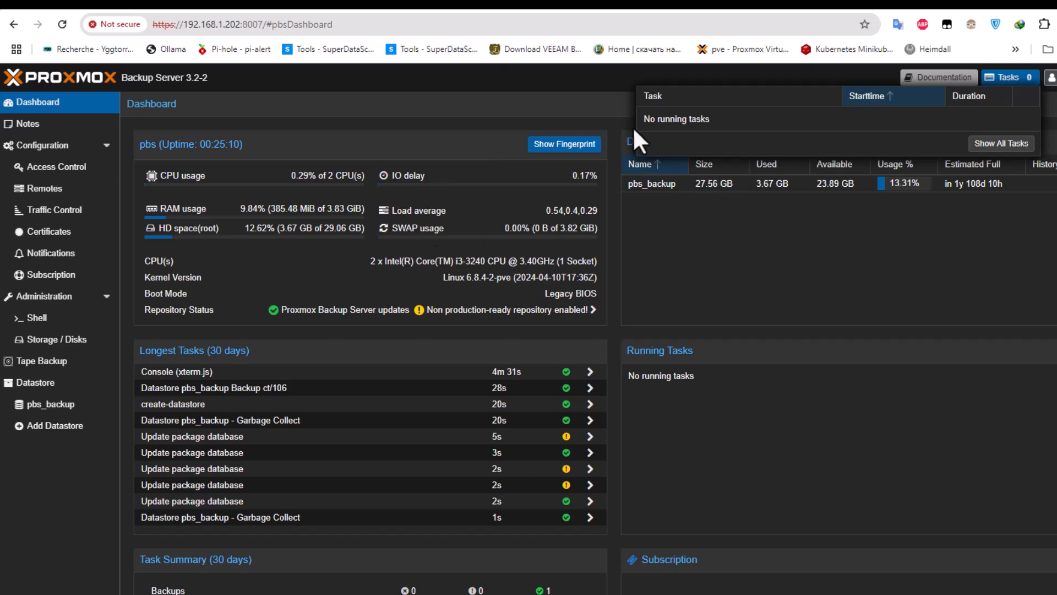
click(784, 10)
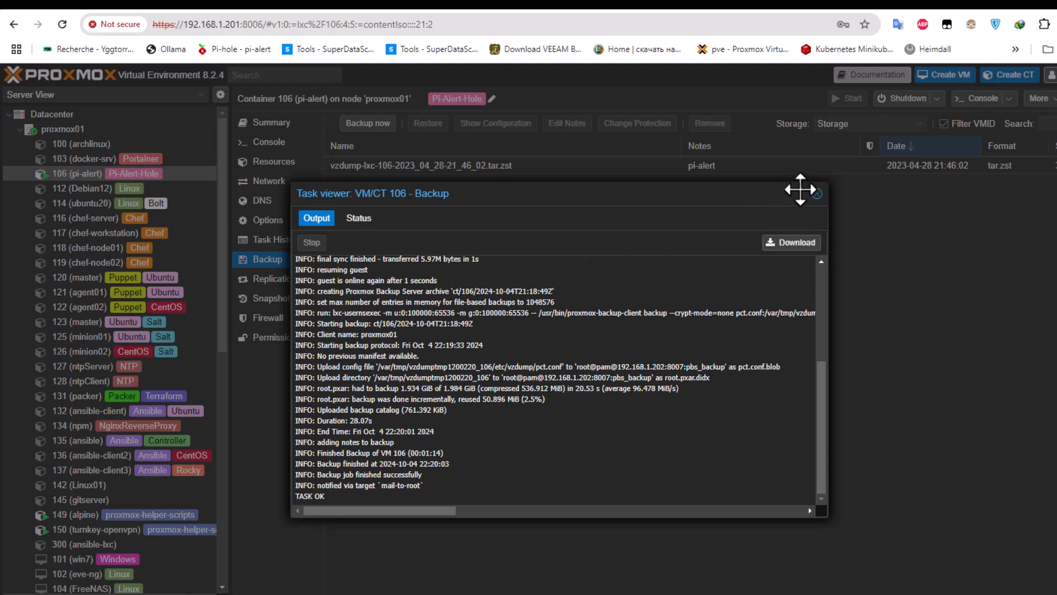
click(817, 194)
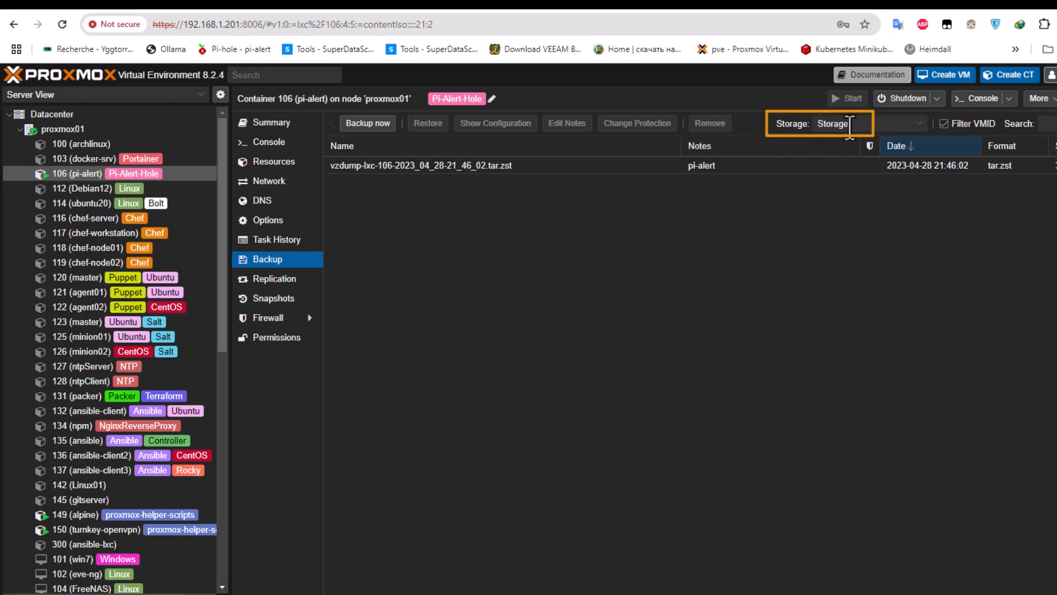
click(914, 124)
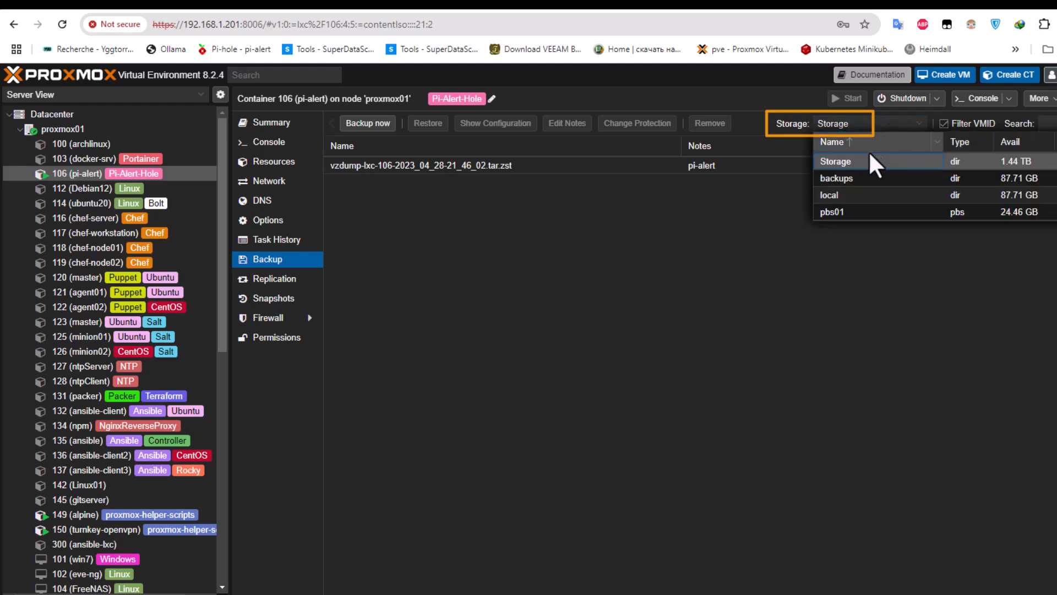
click(837, 211)
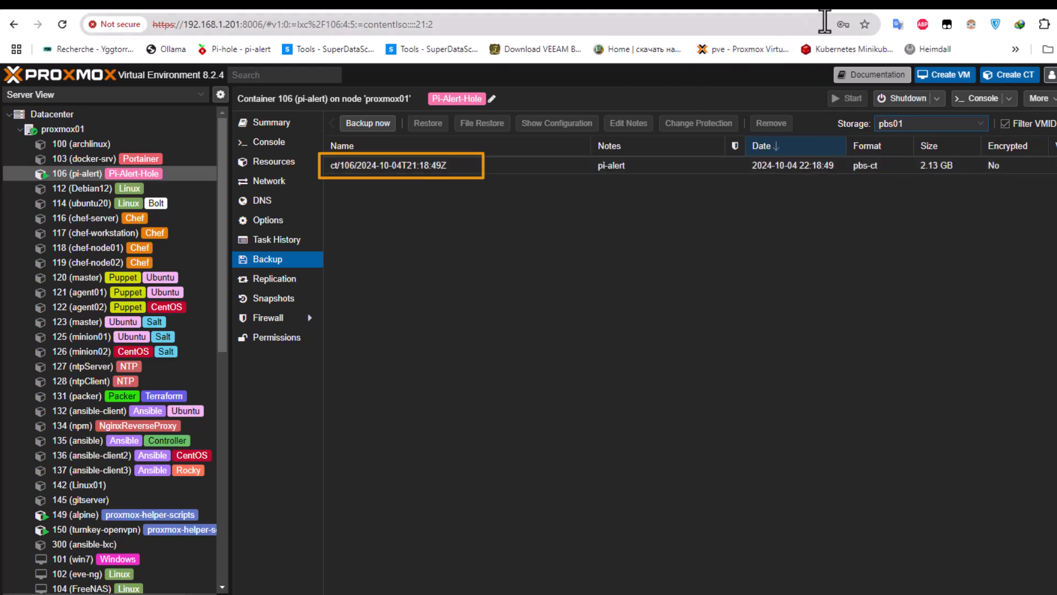
In Proxmox Backup Server, show the pbs_backup datastore's content and expand the ct/106 group down to its snapshot files.
click(841, 1)
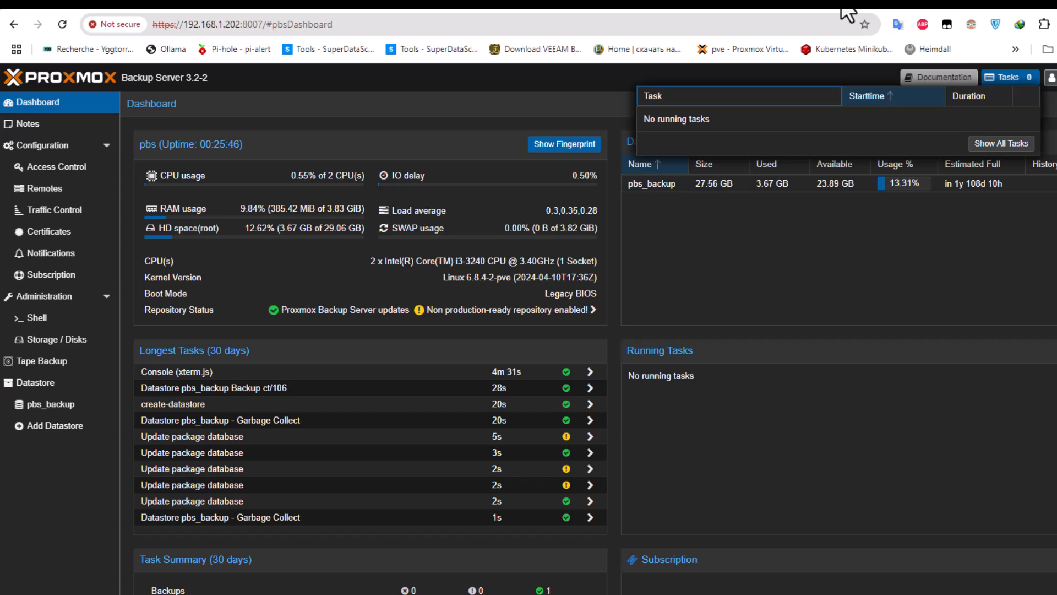
click(60, 412)
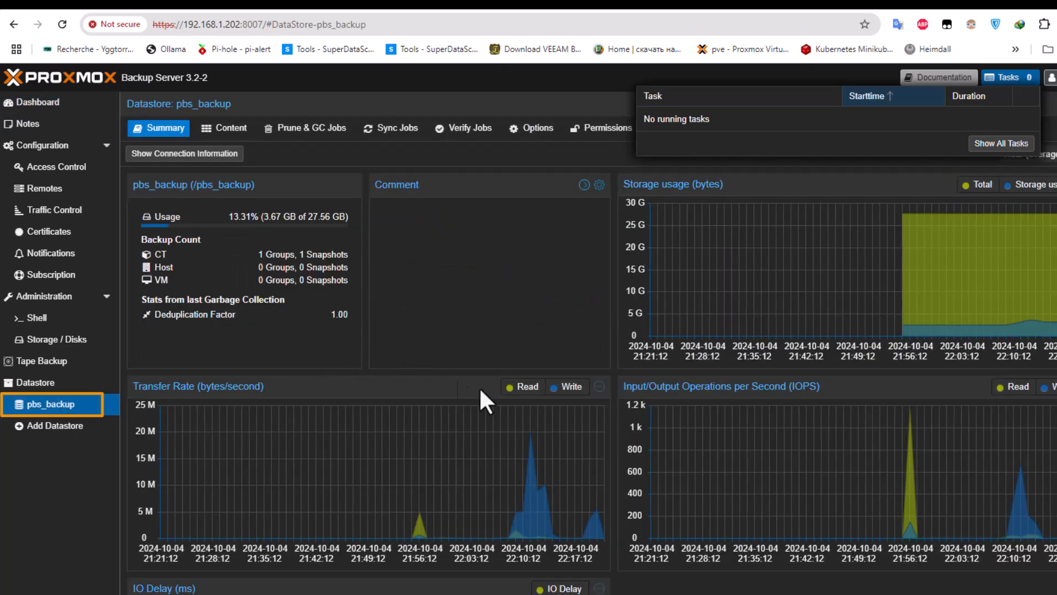
click(234, 131)
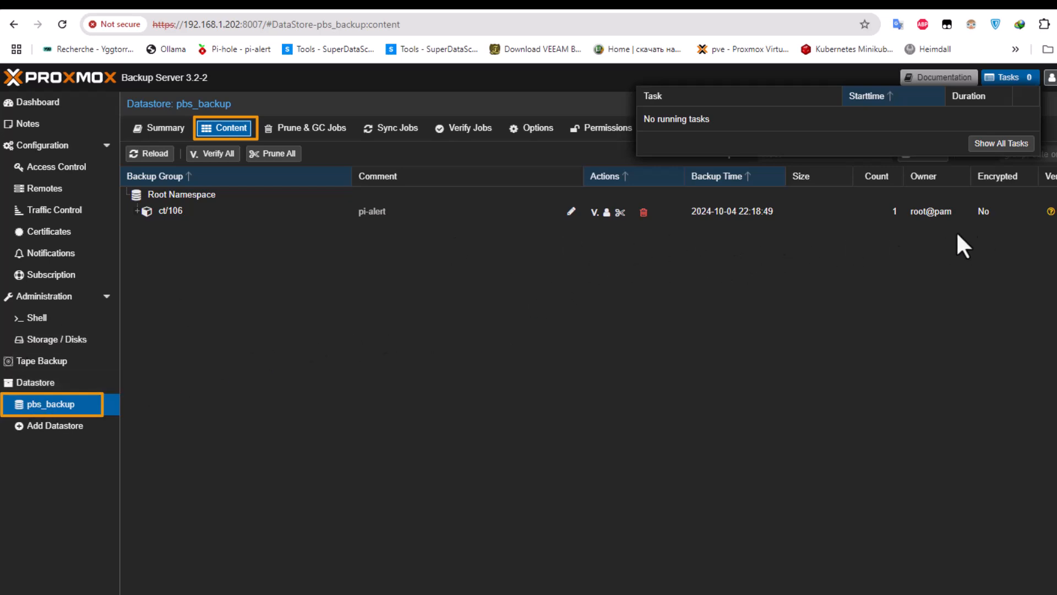
click(135, 211)
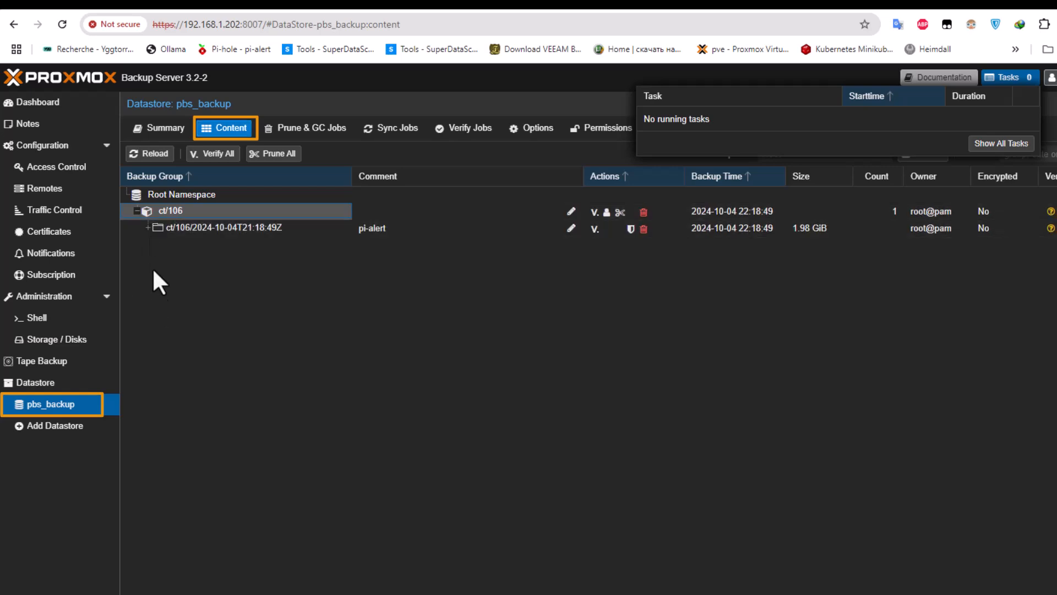
click(147, 228)
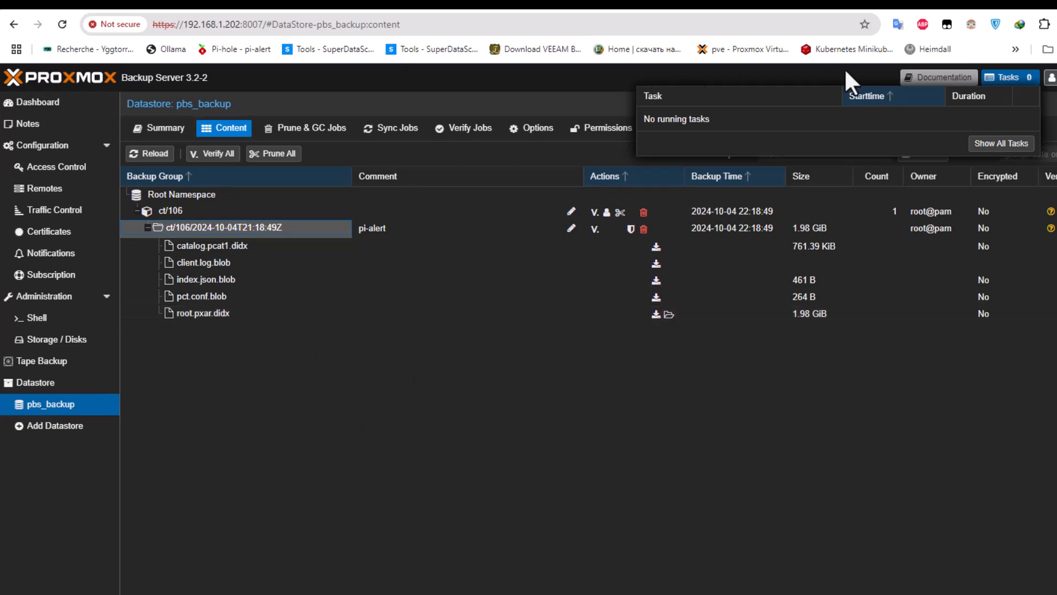
Return to Proxmox Virtual Environment and start a new backup job at the Datacenter level.
click(780, 7)
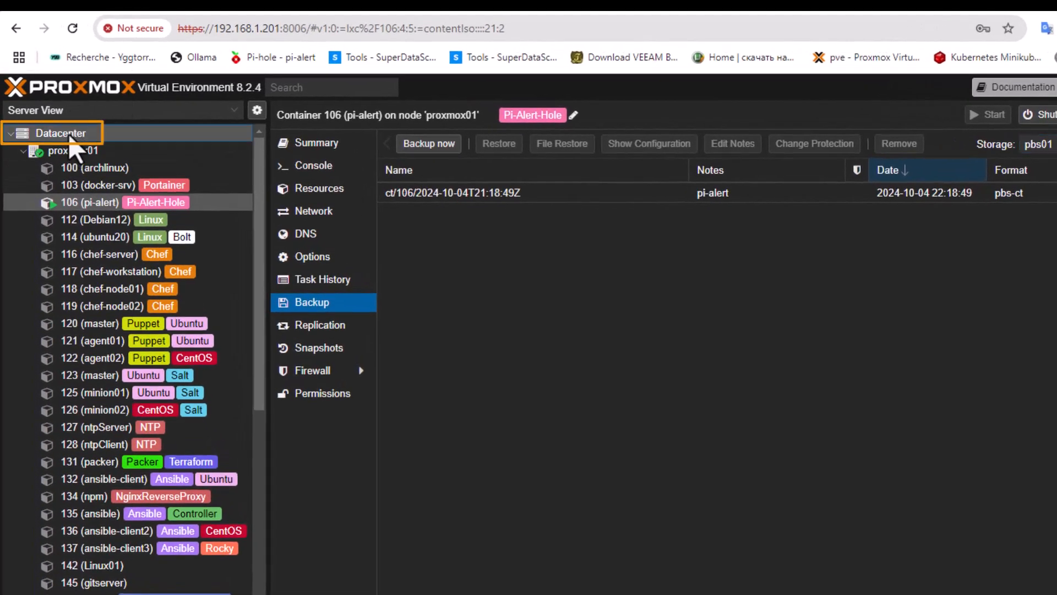
click(72, 134)
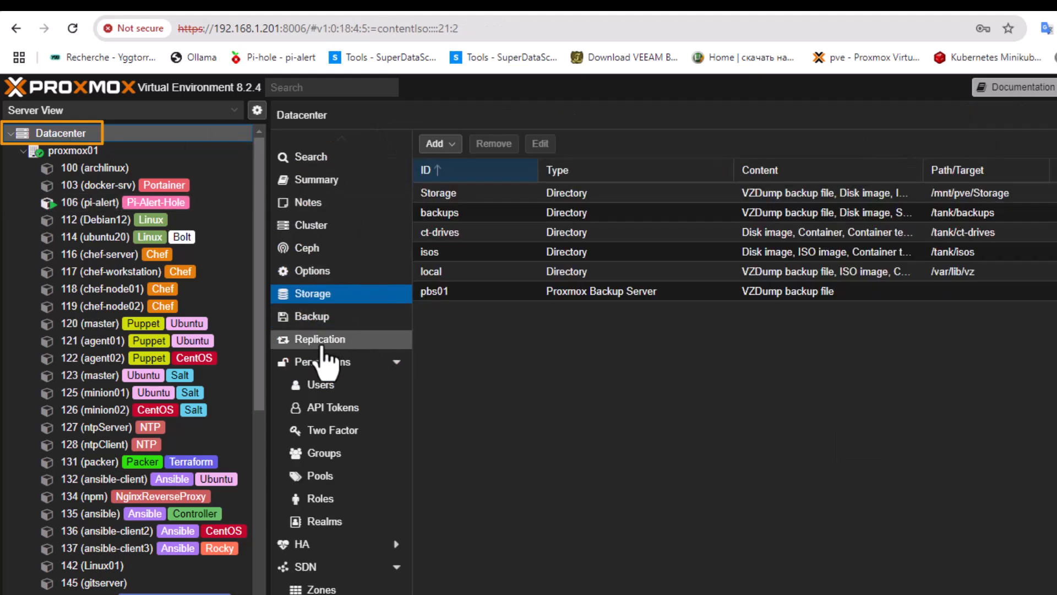
click(302, 323)
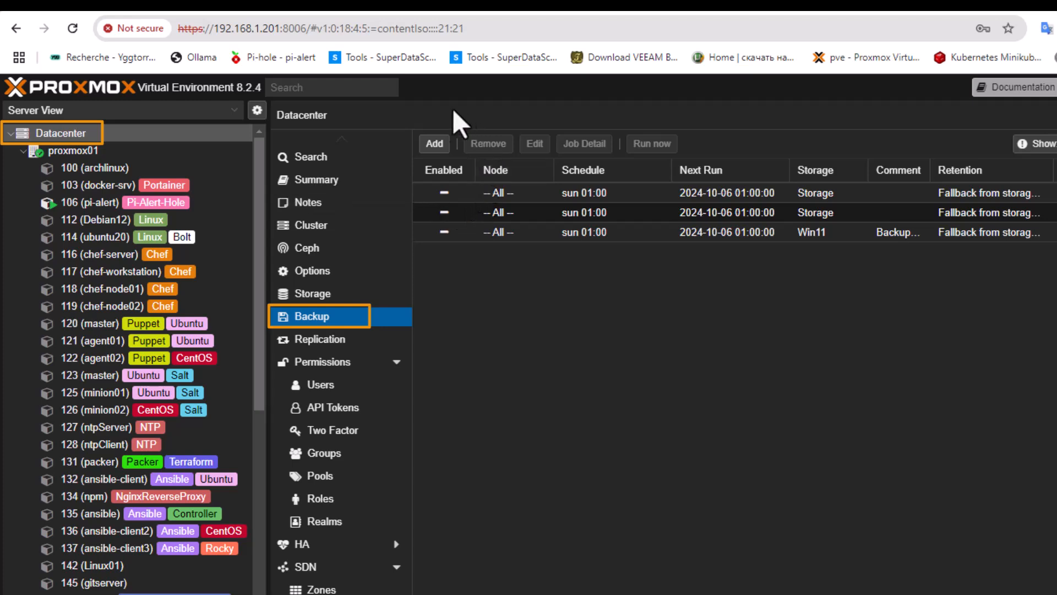
click(438, 146)
drag(581, 166, 615, 146)
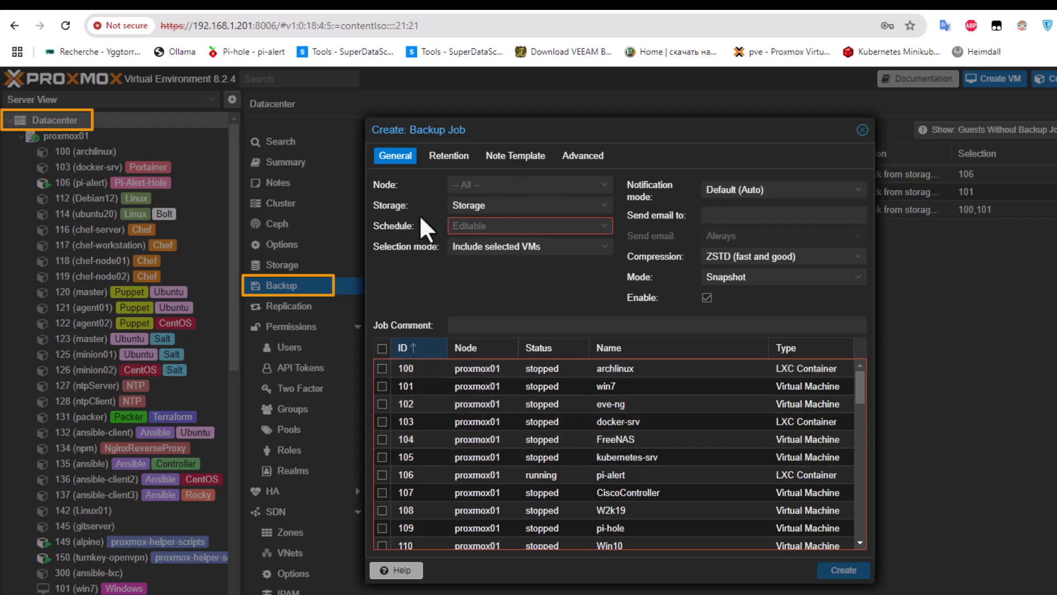
Set the backup job's storage to pbs01 and its schedule to Sunday 01:00.
click(606, 208)
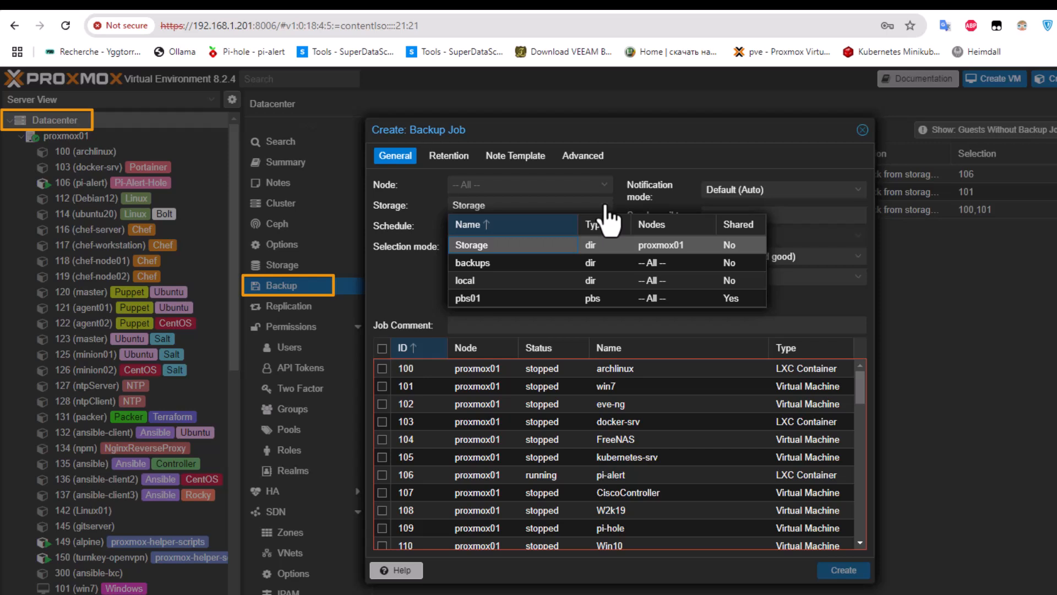
click(491, 298)
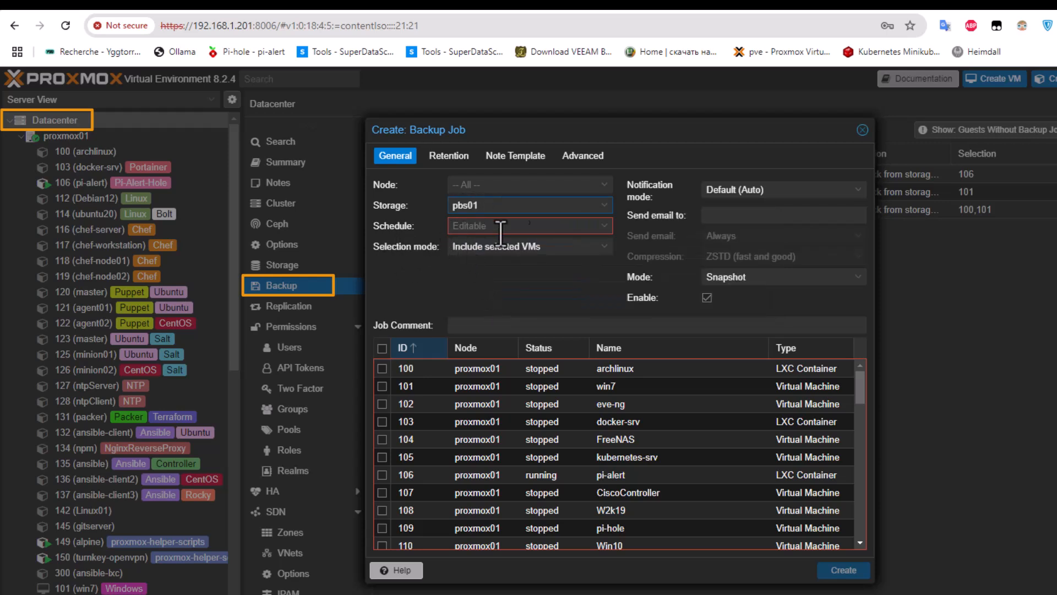
click(603, 232)
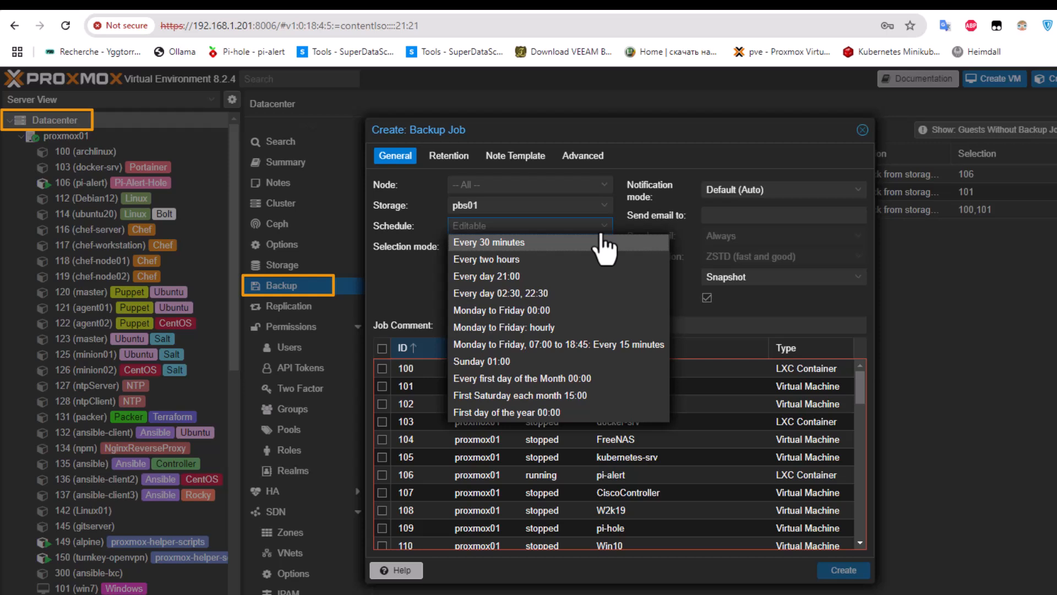
click(517, 363)
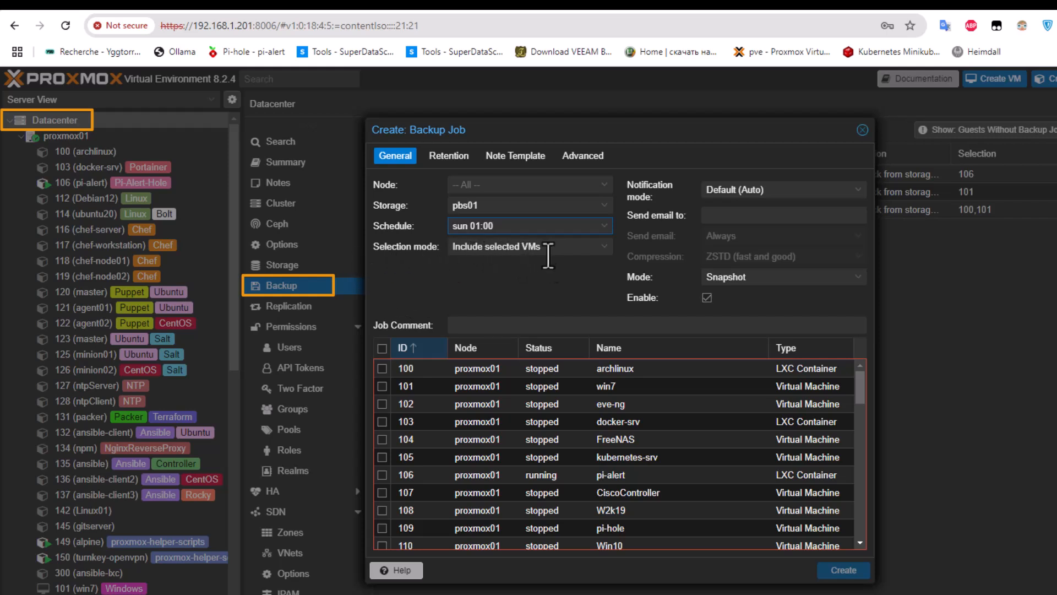
Use the Include selected VMs selection mode and include container 149 (alpine) in the backup job.
click(603, 249)
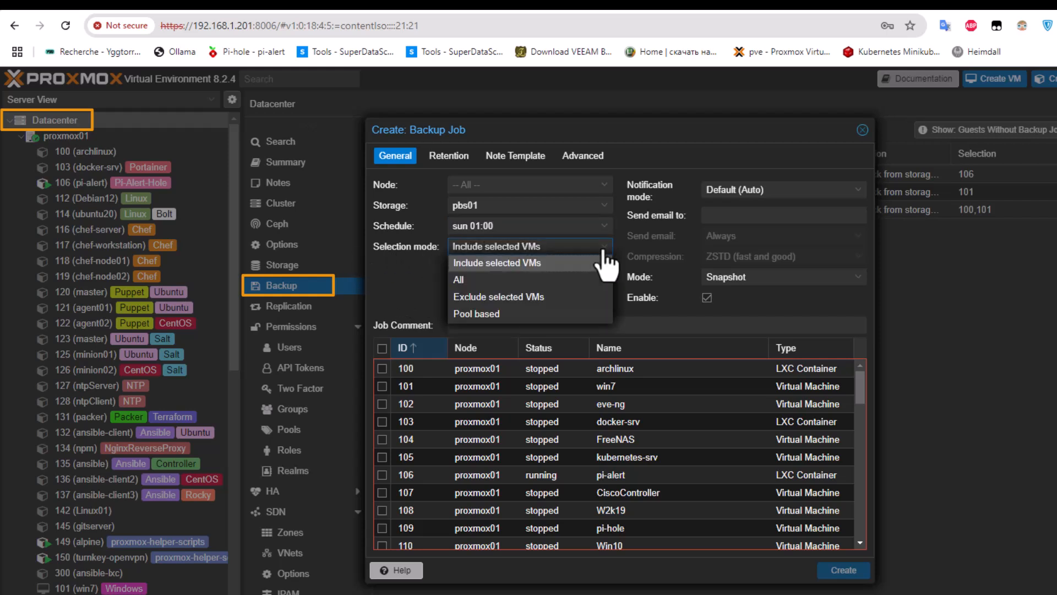
click(605, 254)
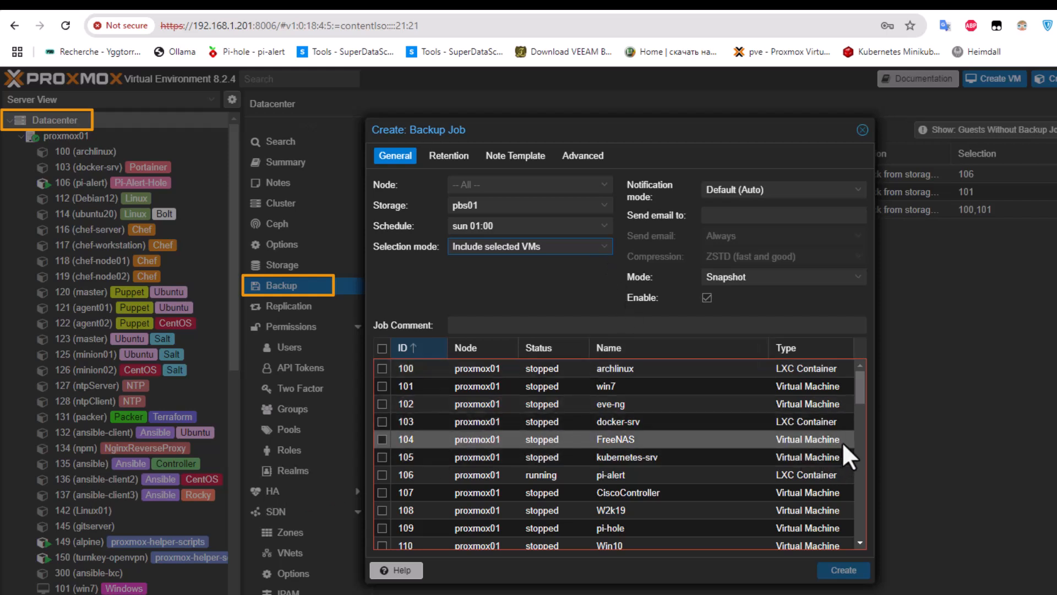
drag(862, 391, 858, 513)
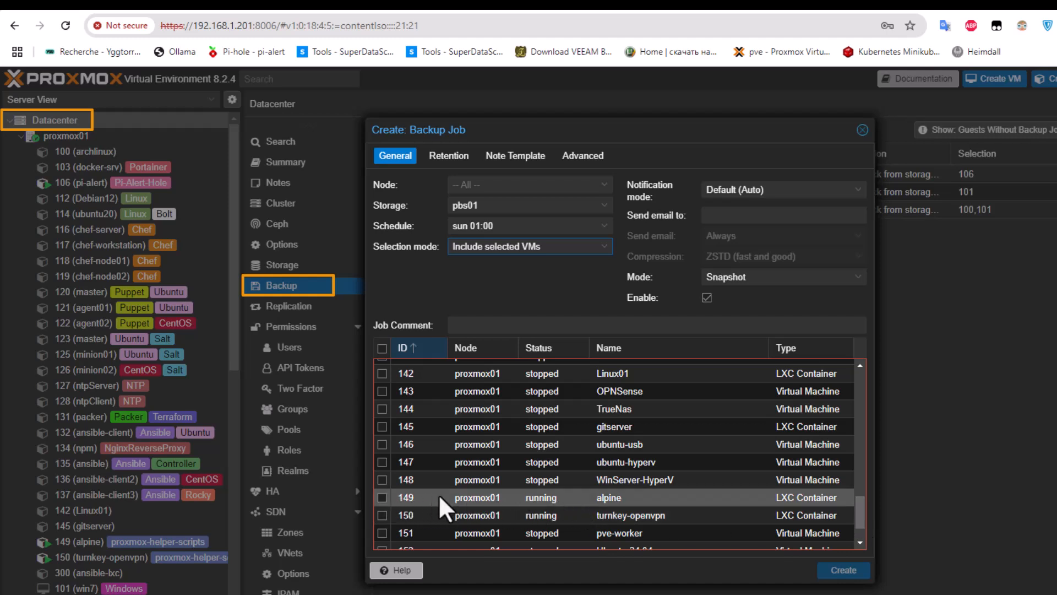
click(382, 497)
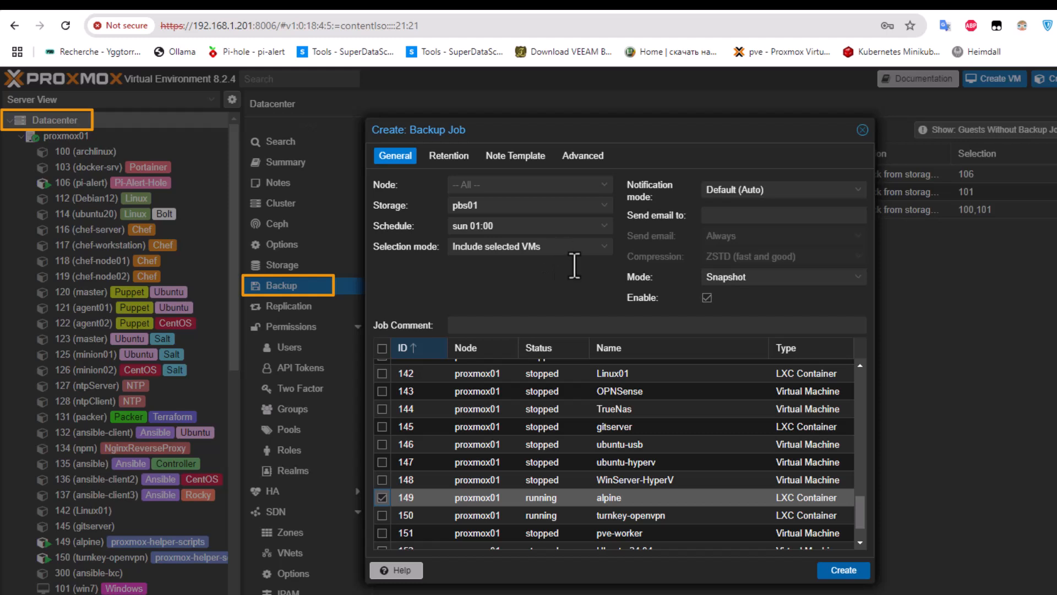
Choose Default (Auto) as the job's notification mode and review the available backup modes.
click(855, 189)
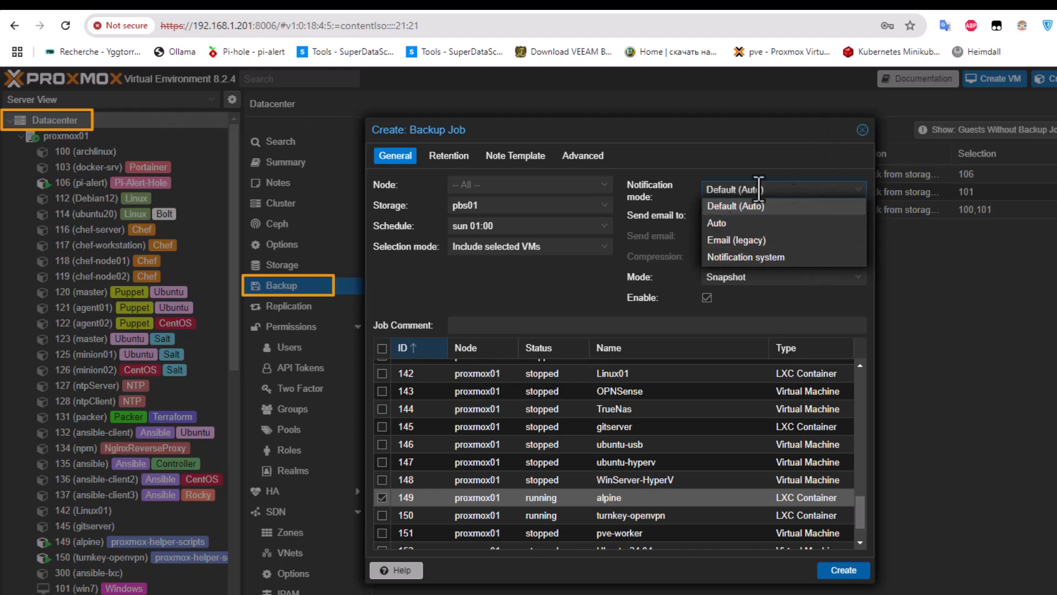
click(760, 206)
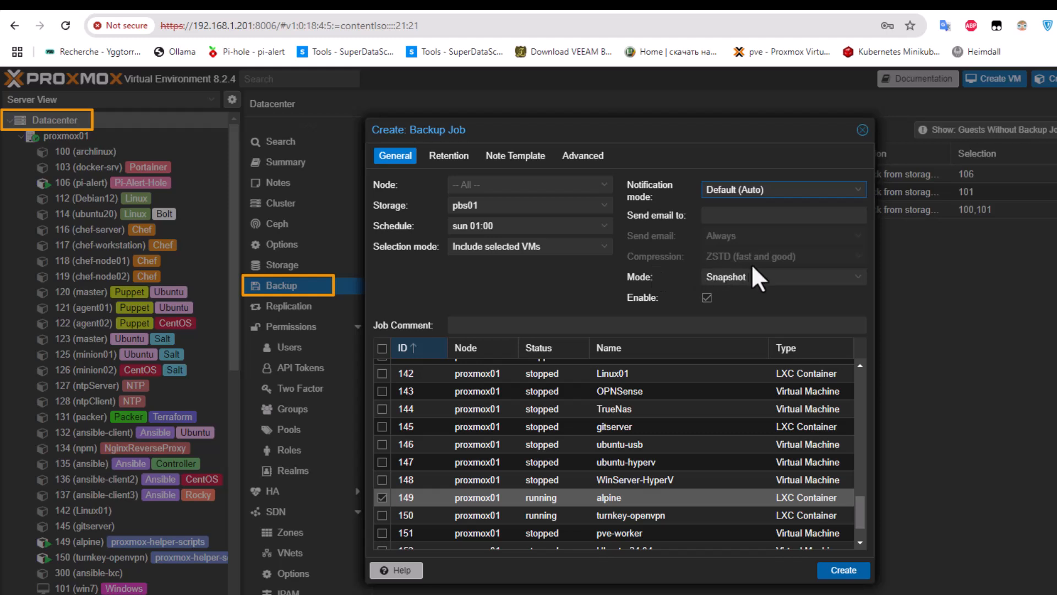
click(863, 284)
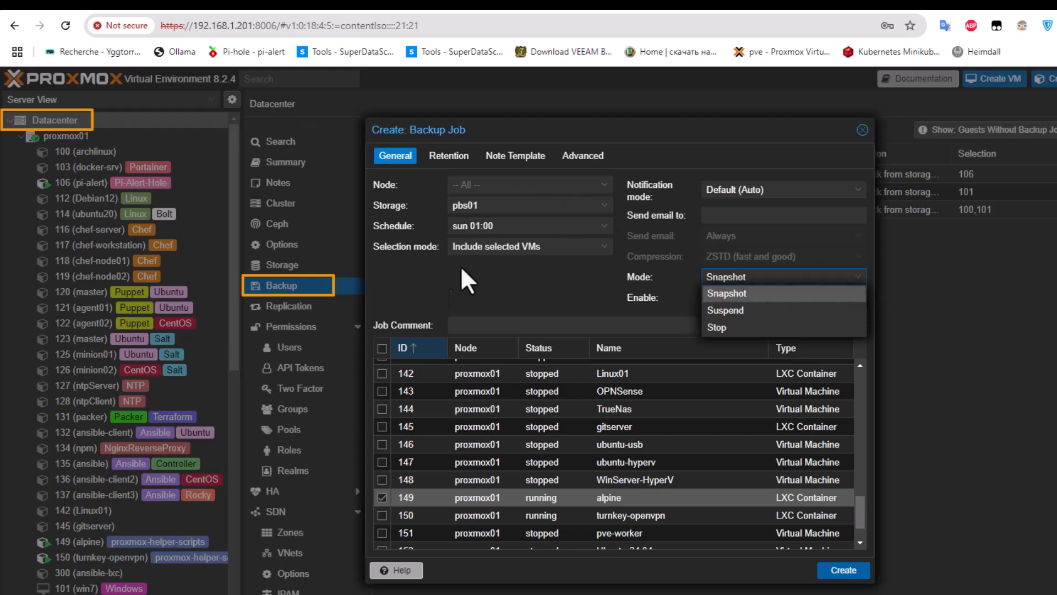
click(473, 295)
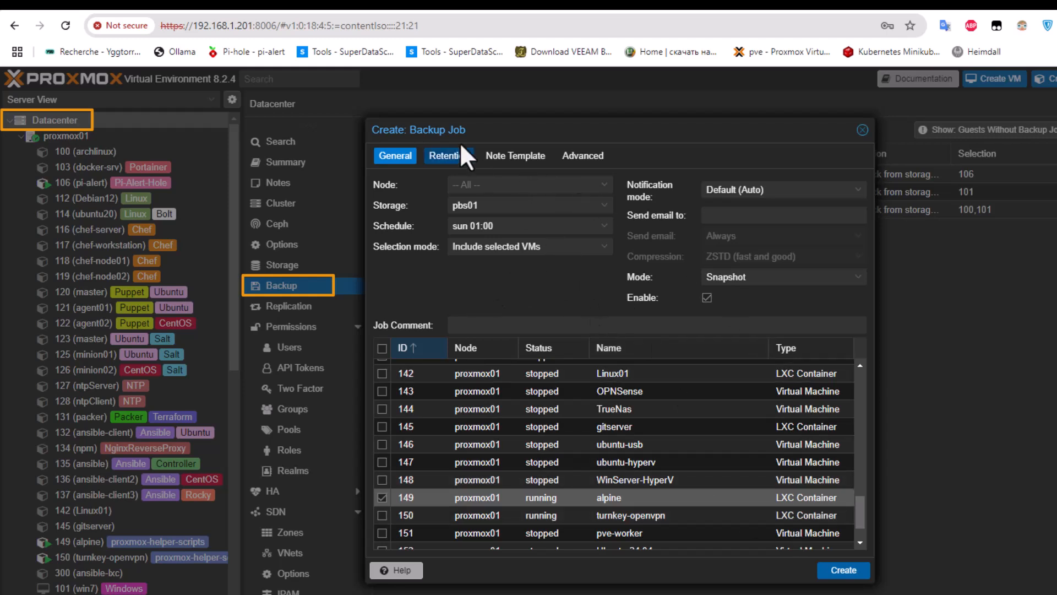
Set the backup job's retention to keep the last 3 backups.
click(440, 160)
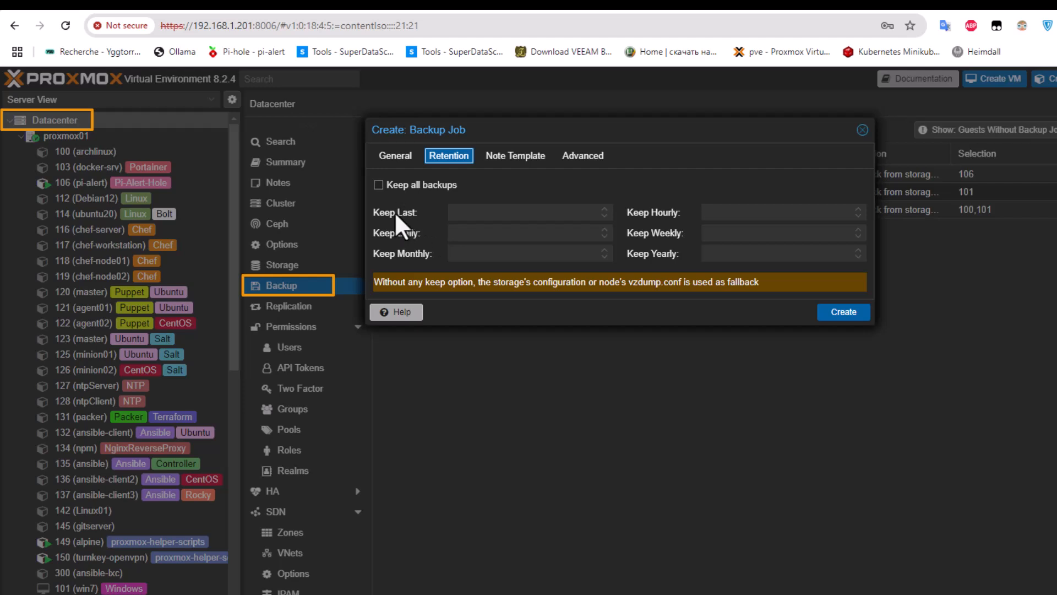
click(461, 212)
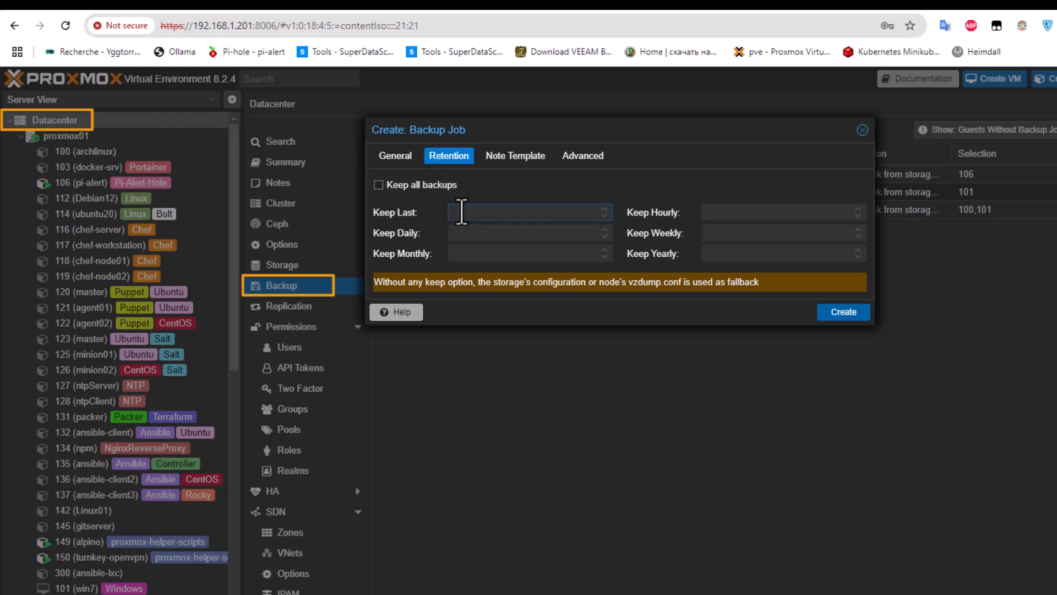
text(3)
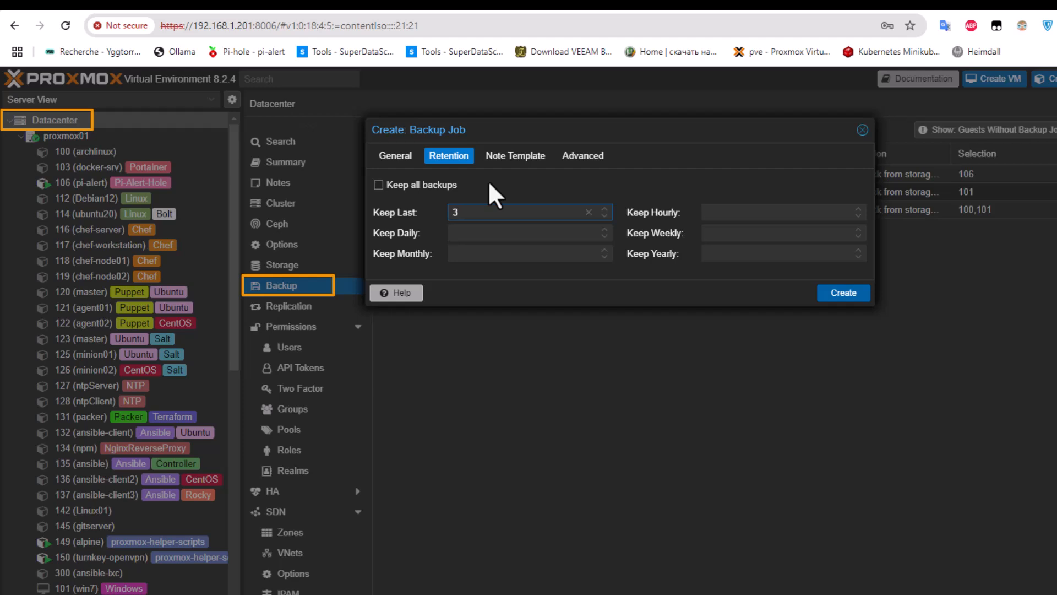
Review the job's note template and advanced options, and create the backup job.
click(515, 158)
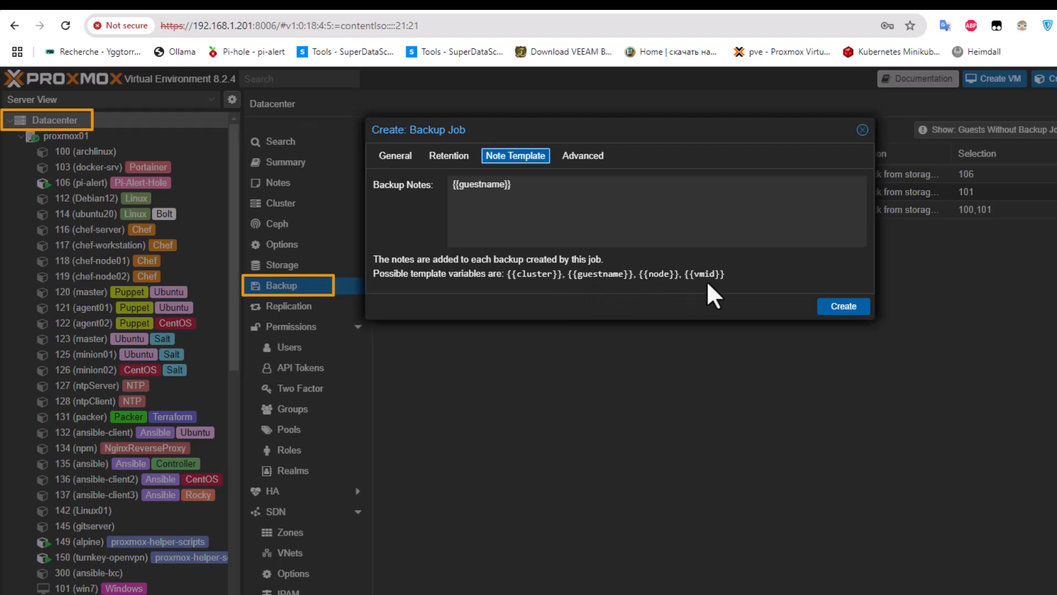
click(582, 157)
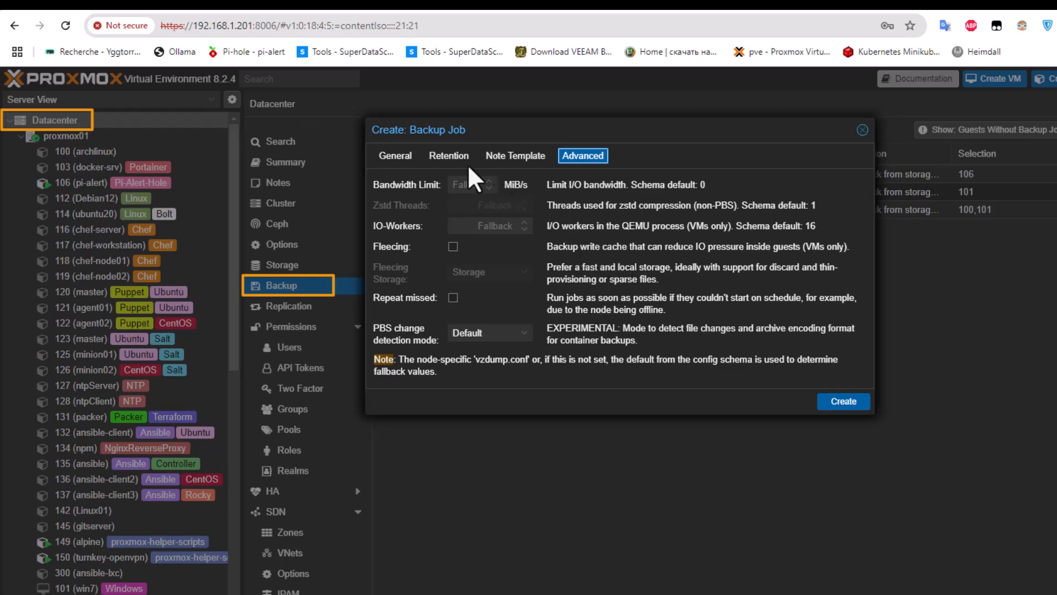
click(394, 157)
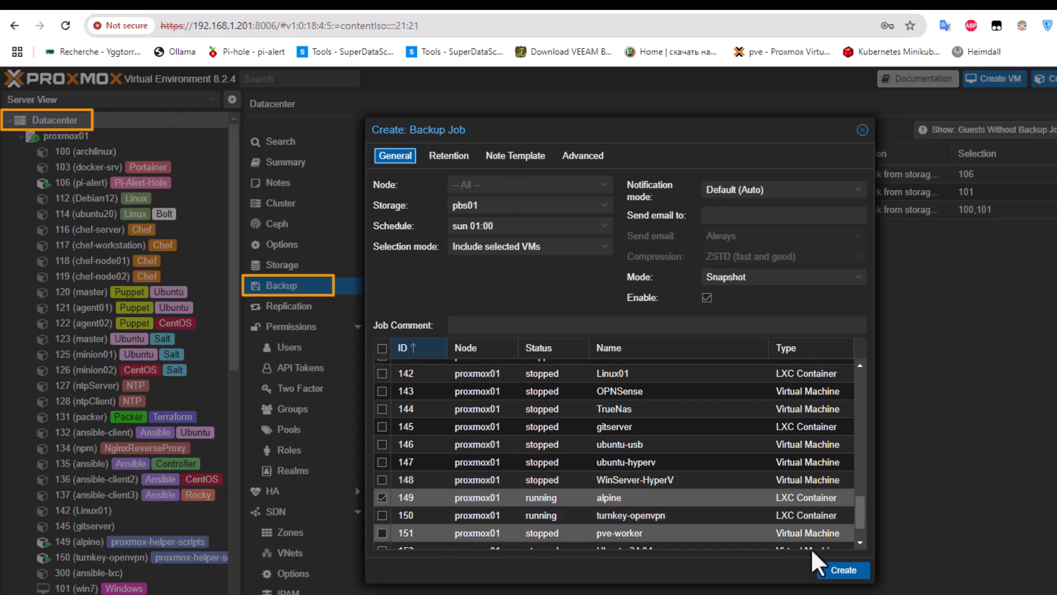
click(840, 571)
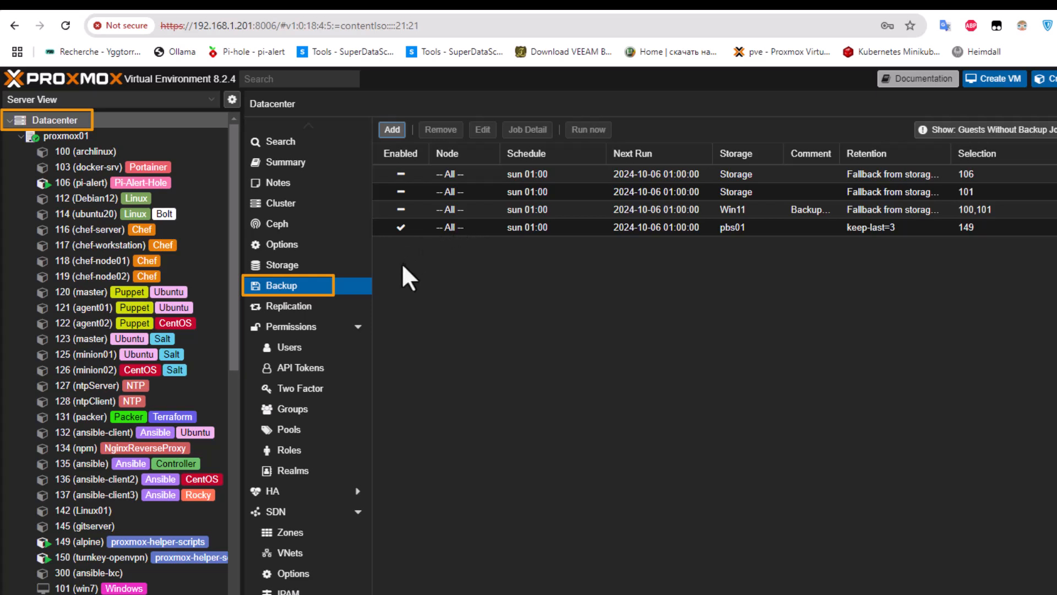
Check the details of the pbs01 backup job for container 149 and run the job immediately.
click(508, 227)
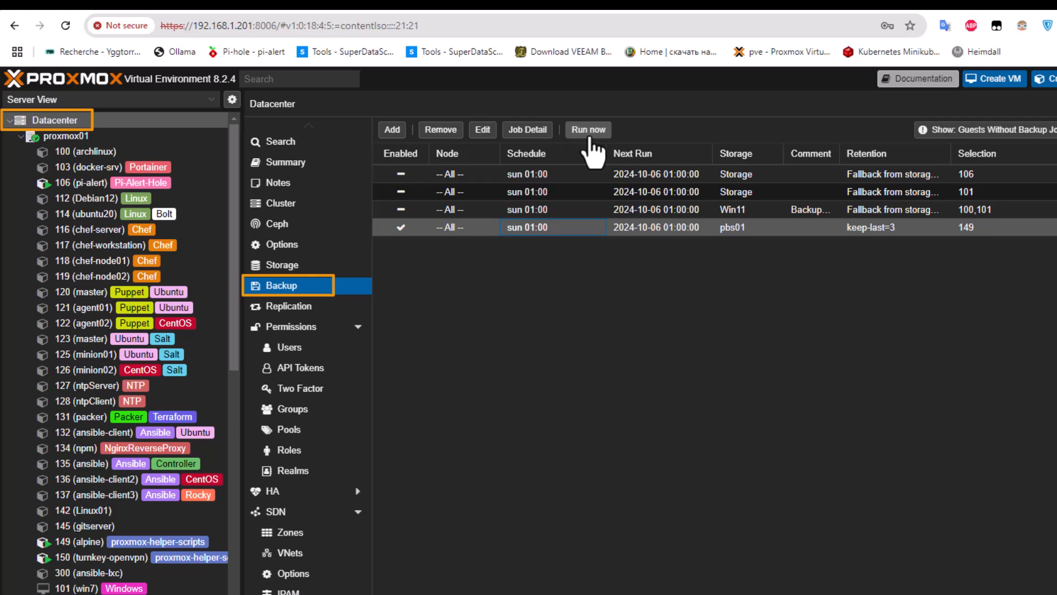
click(526, 131)
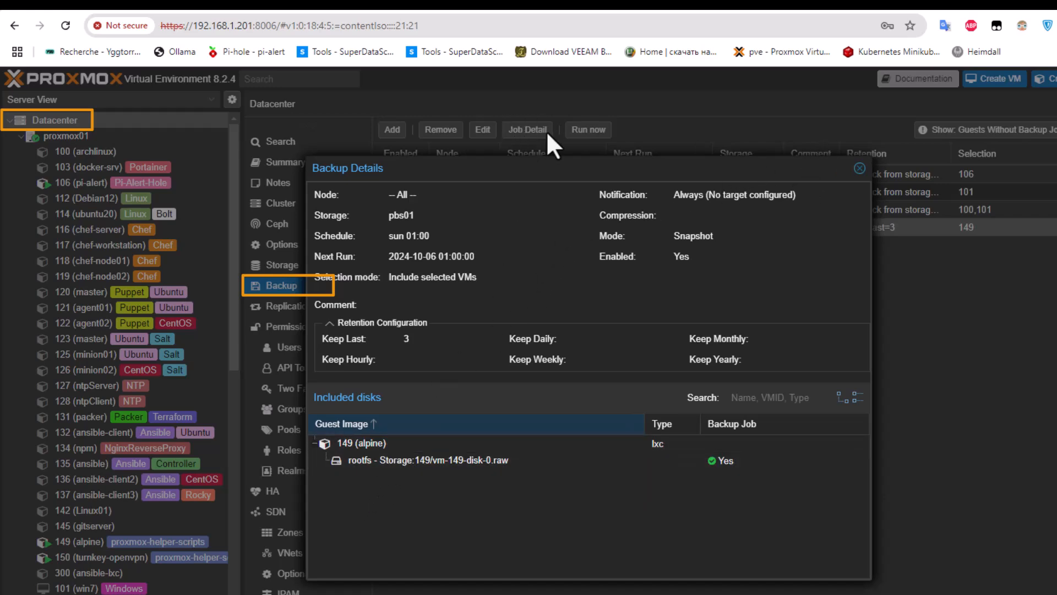
click(860, 168)
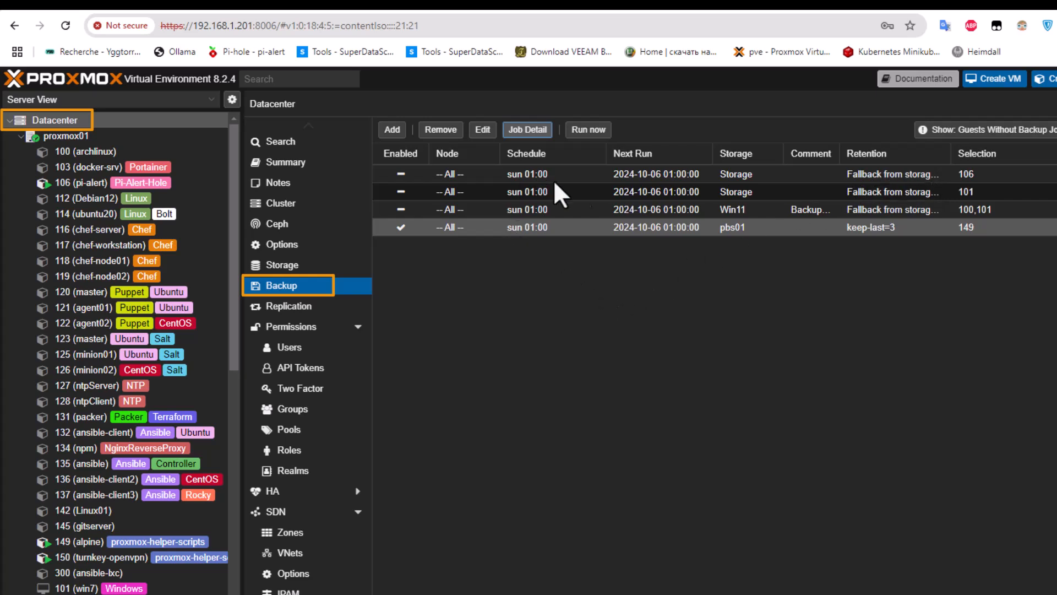
click(589, 132)
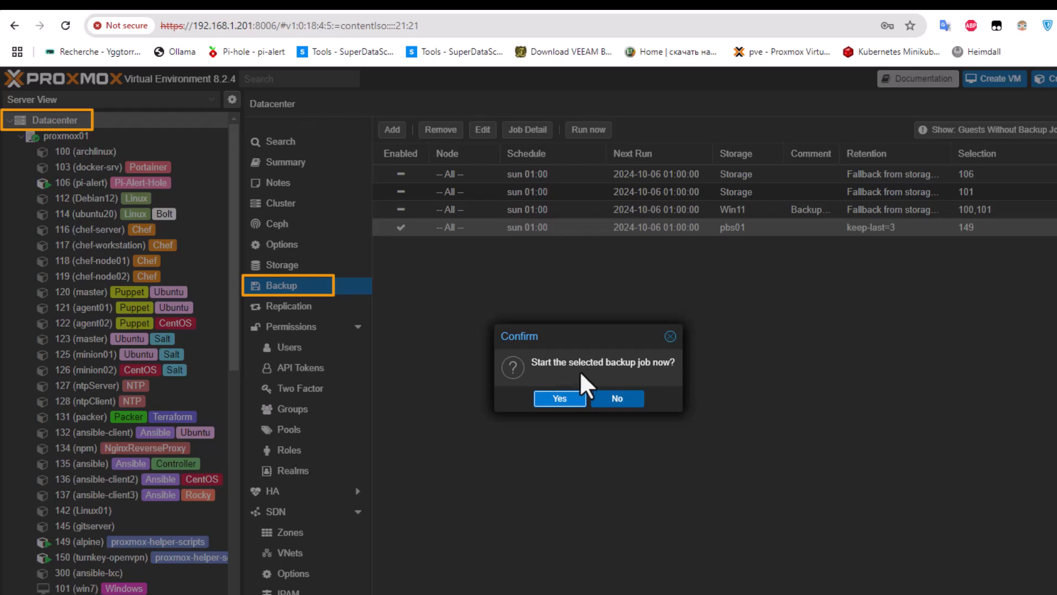
click(560, 400)
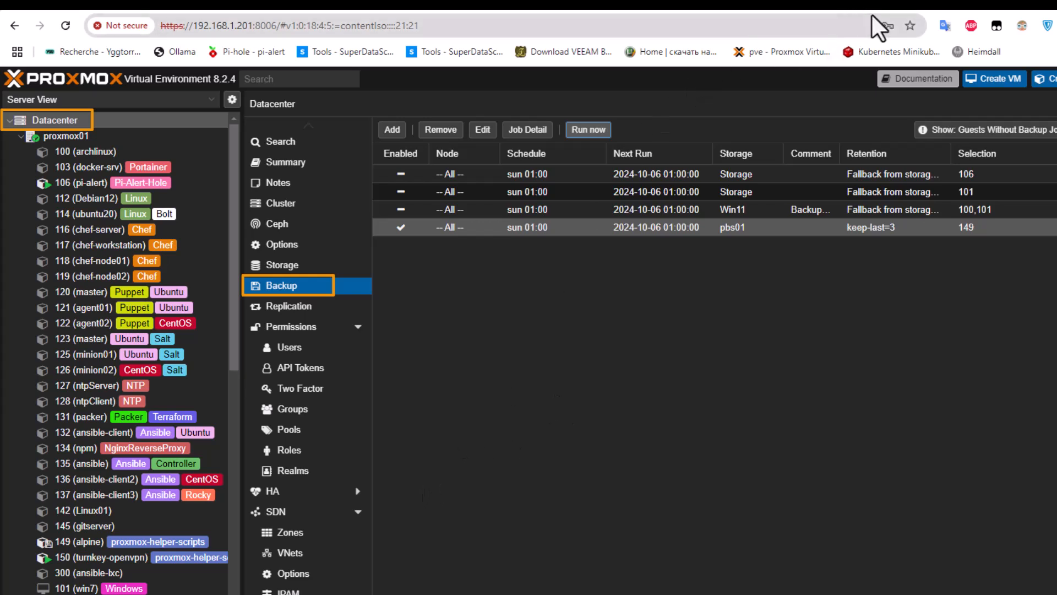
In Proxmox Backup Server, reload the pbs_backup content and inspect the ct/149 group's snapshot files, collapsing the group when done.
click(887, 16)
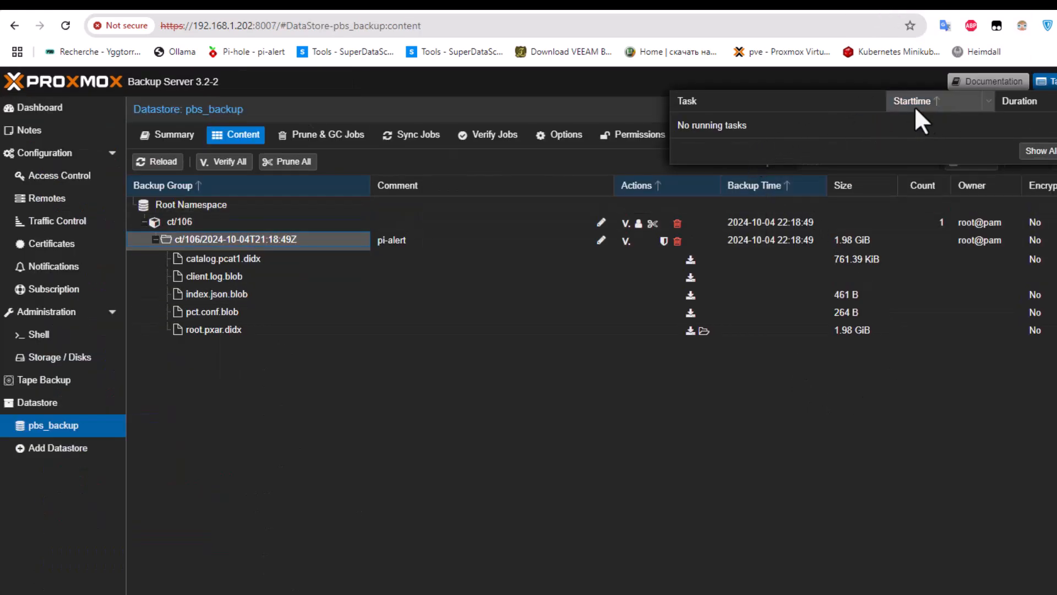
click(556, 511)
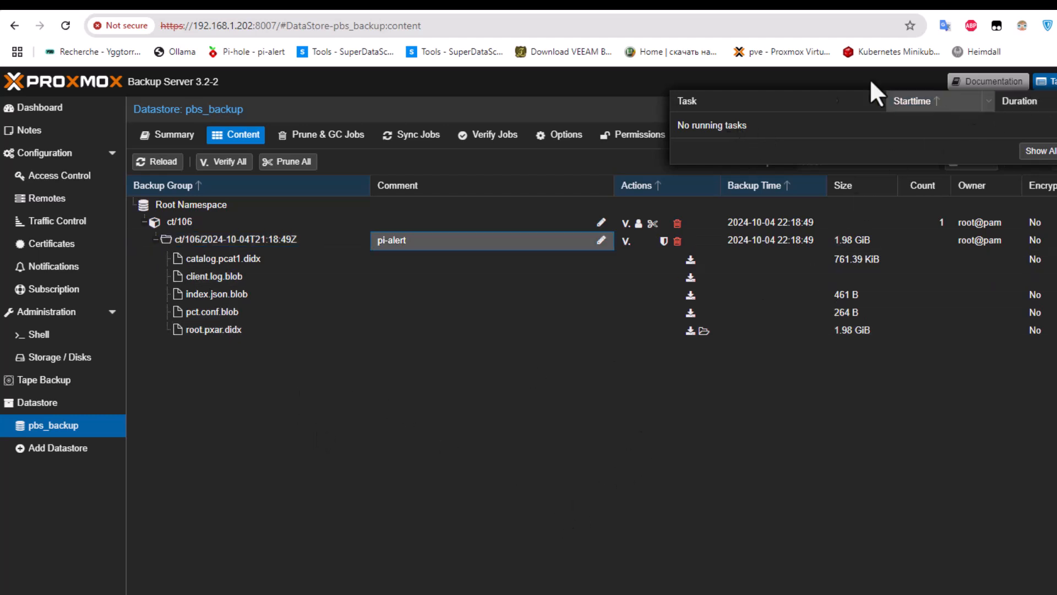
click(606, 83)
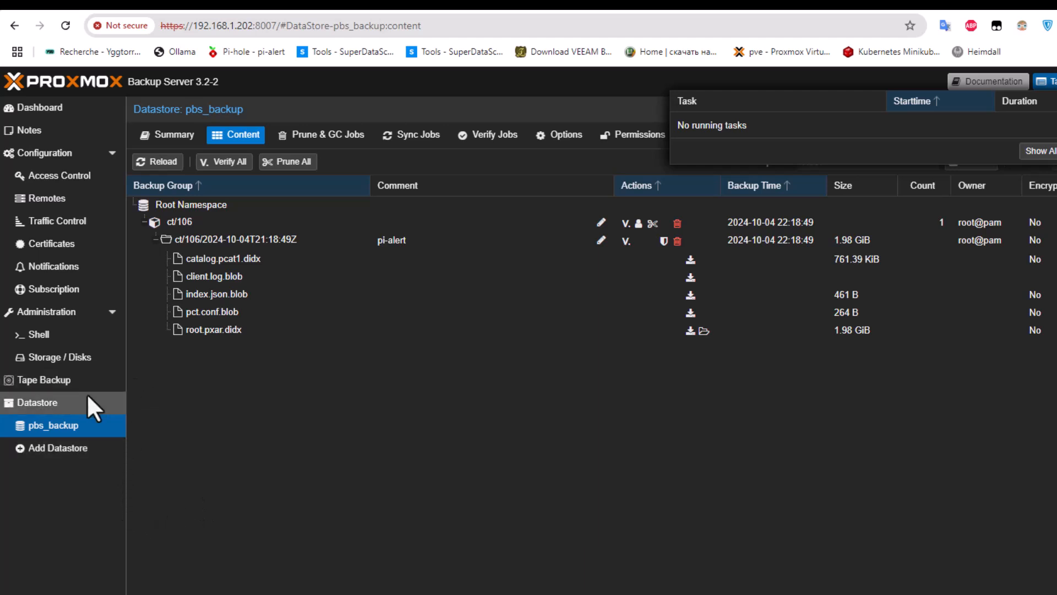
click(167, 164)
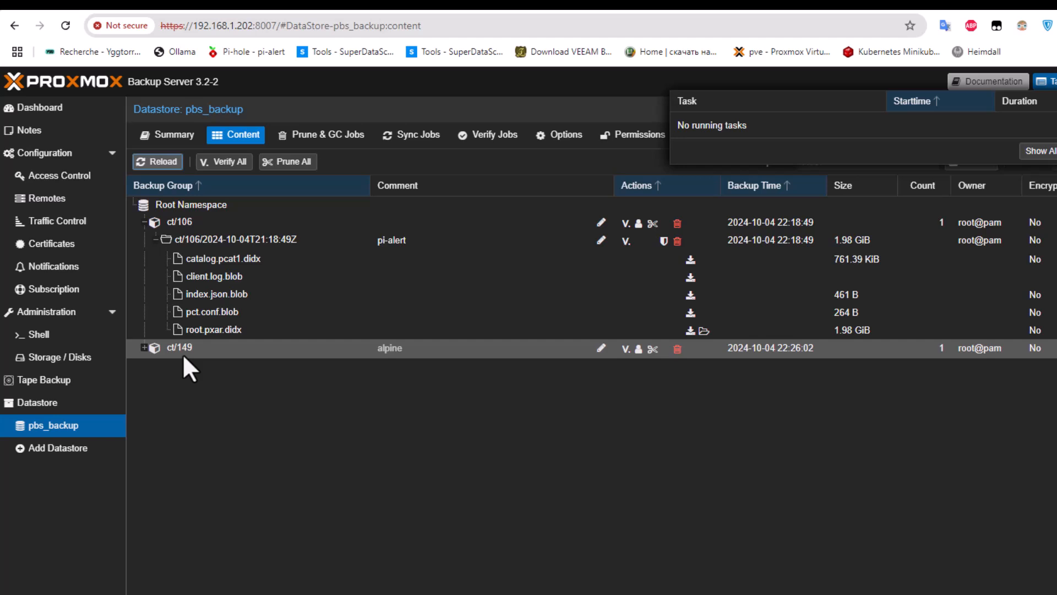
click(143, 348)
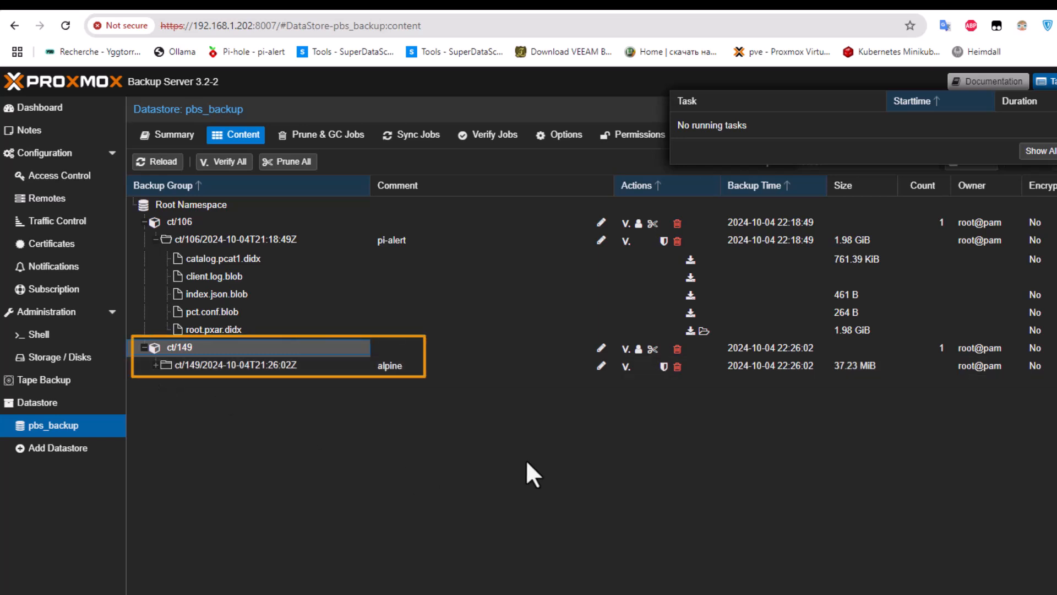
click(155, 365)
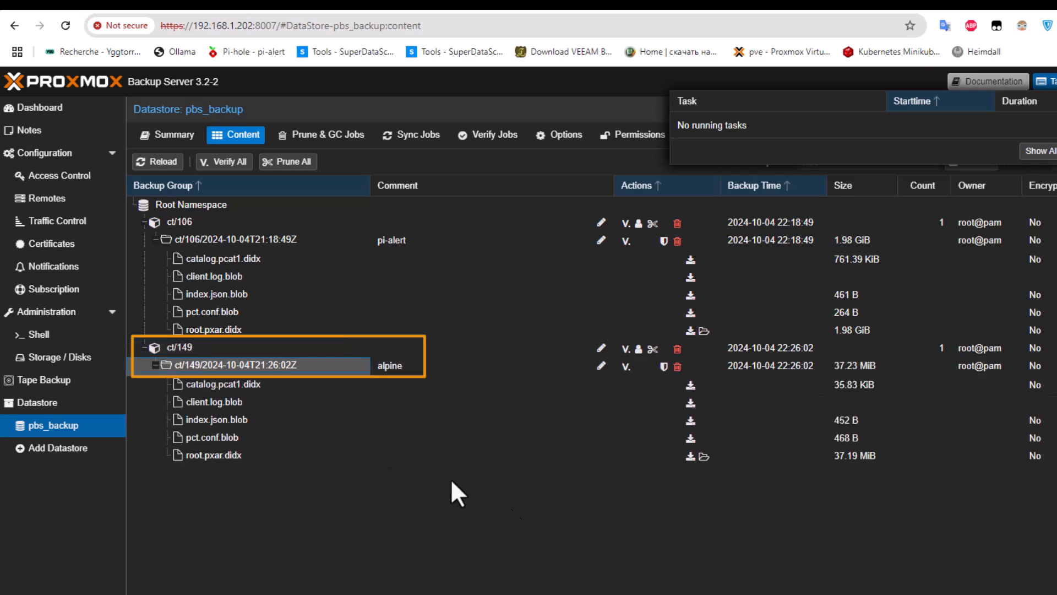
click(143, 348)
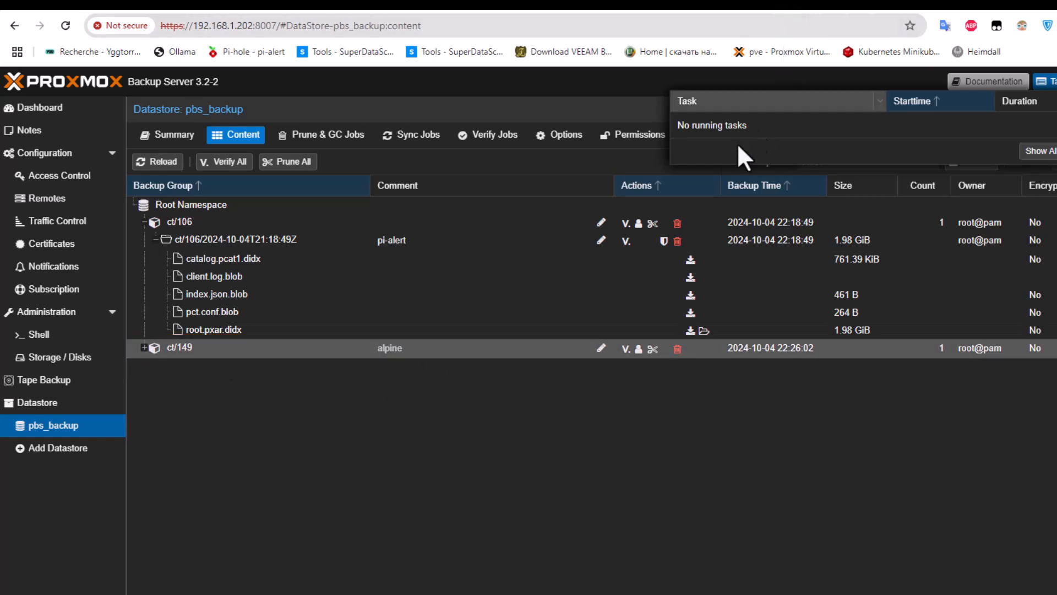
Return to Proxmox Virtual Environment and list container 149's backups stored on pbs01.
click(820, 2)
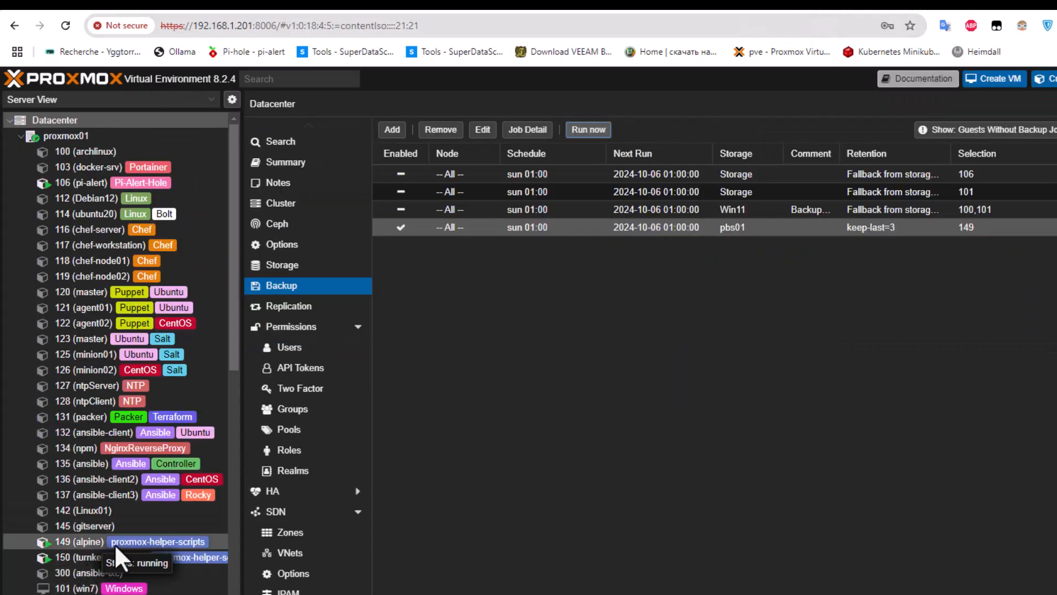
scroll(110, 540, down, 2)
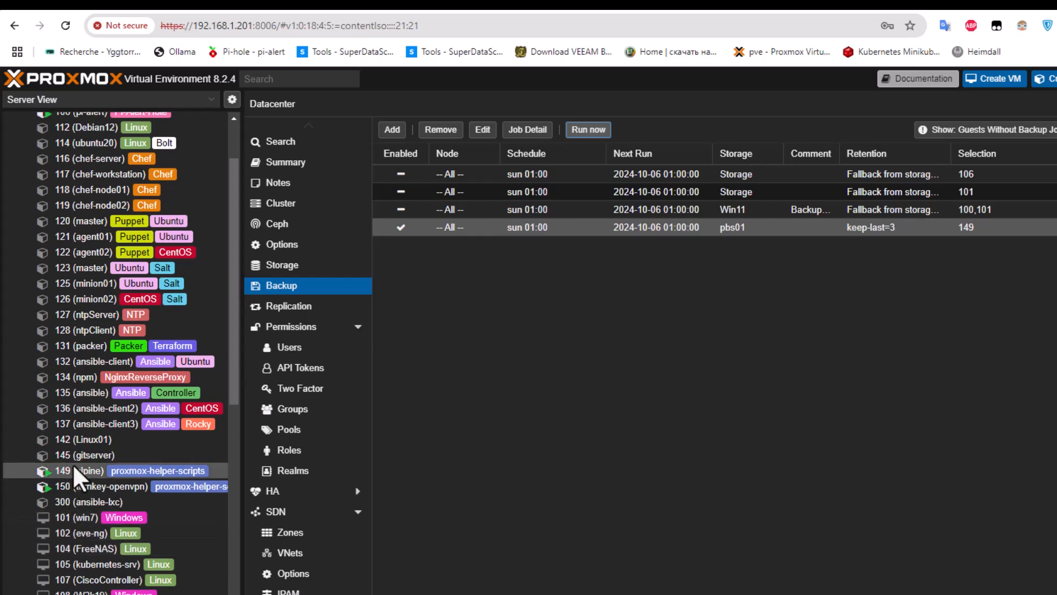
click(74, 470)
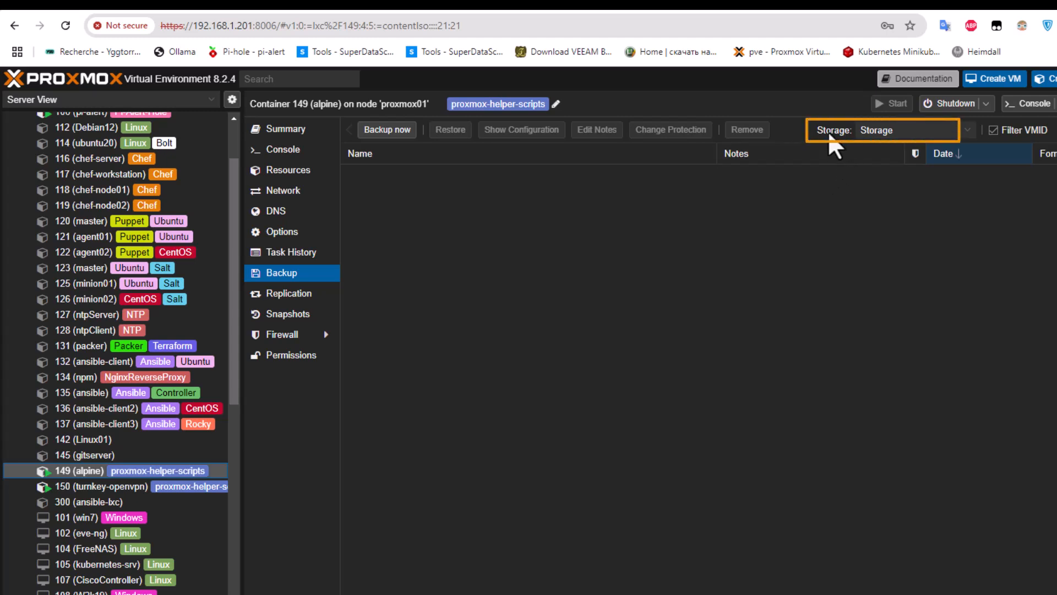
click(964, 133)
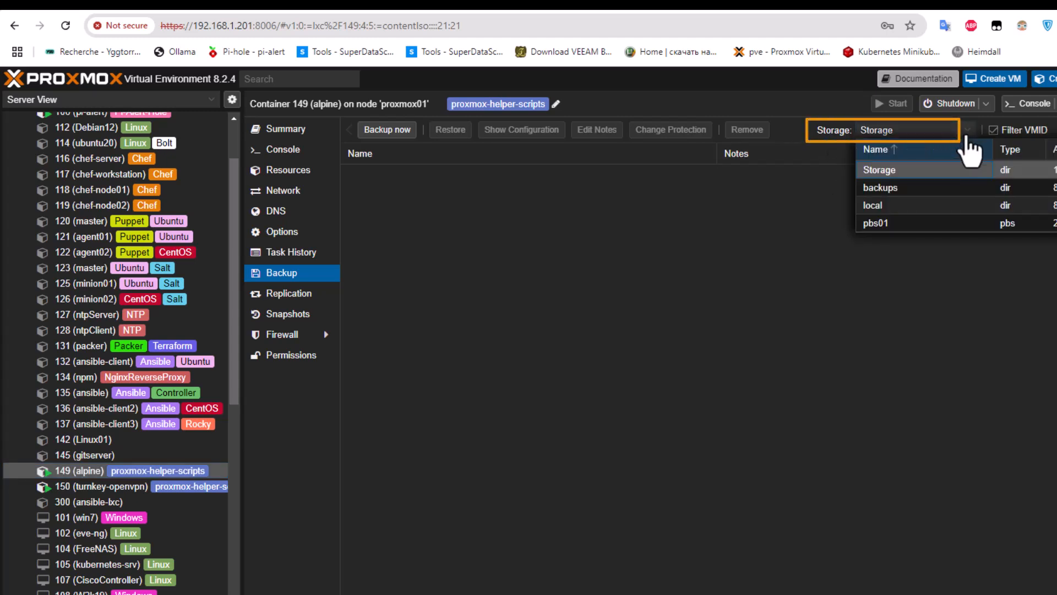
click(875, 224)
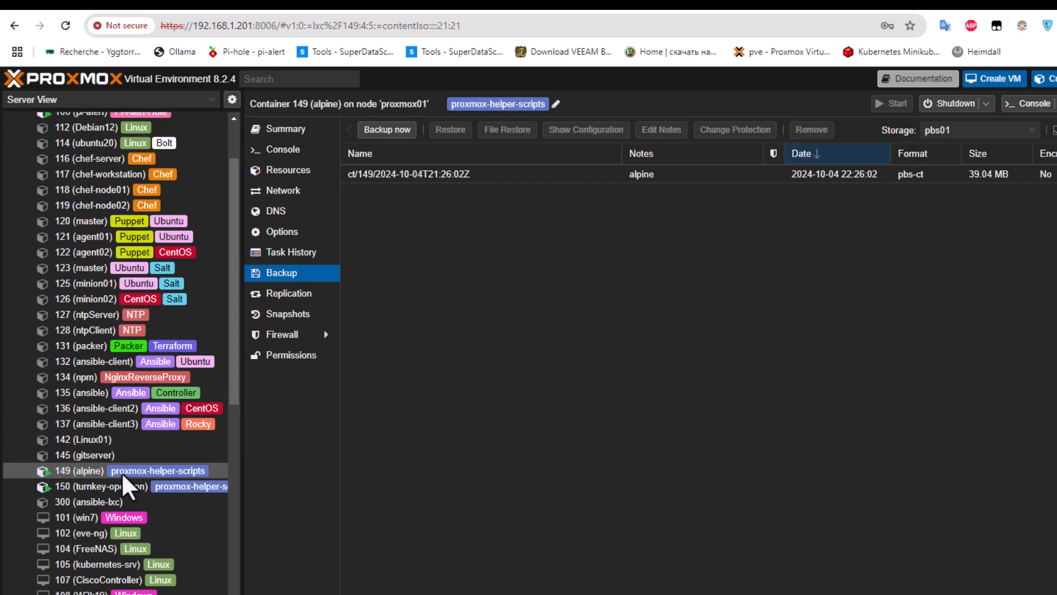
Restore container 149 from its pbs01 backup ct/149/2024-10-04T21:26:02Z with the default settings, confirming the overwrite of its current data and closing the task output.
click(545, 365)
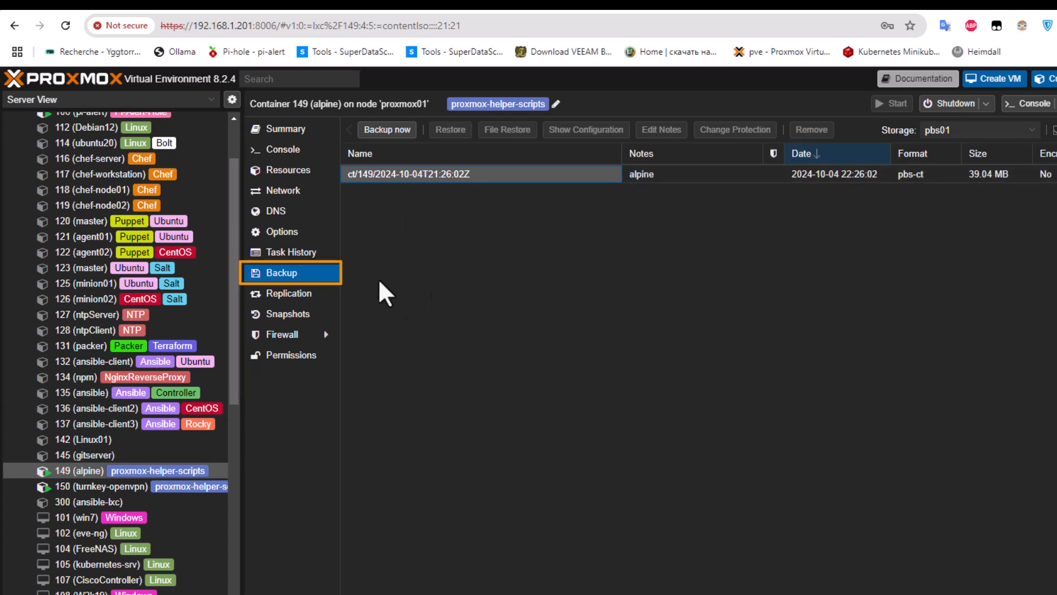
click(420, 175)
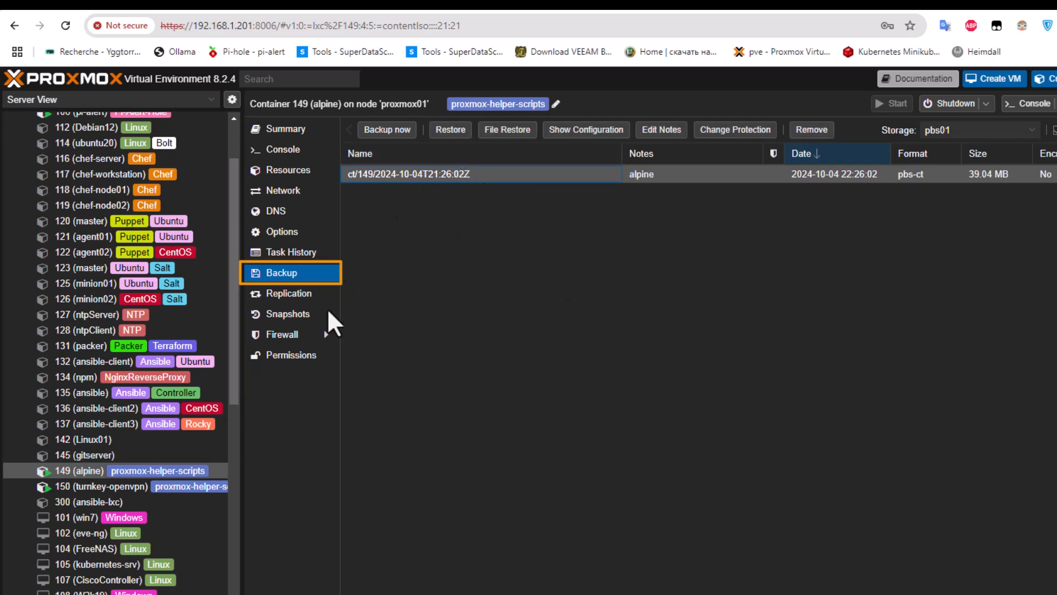
click(452, 135)
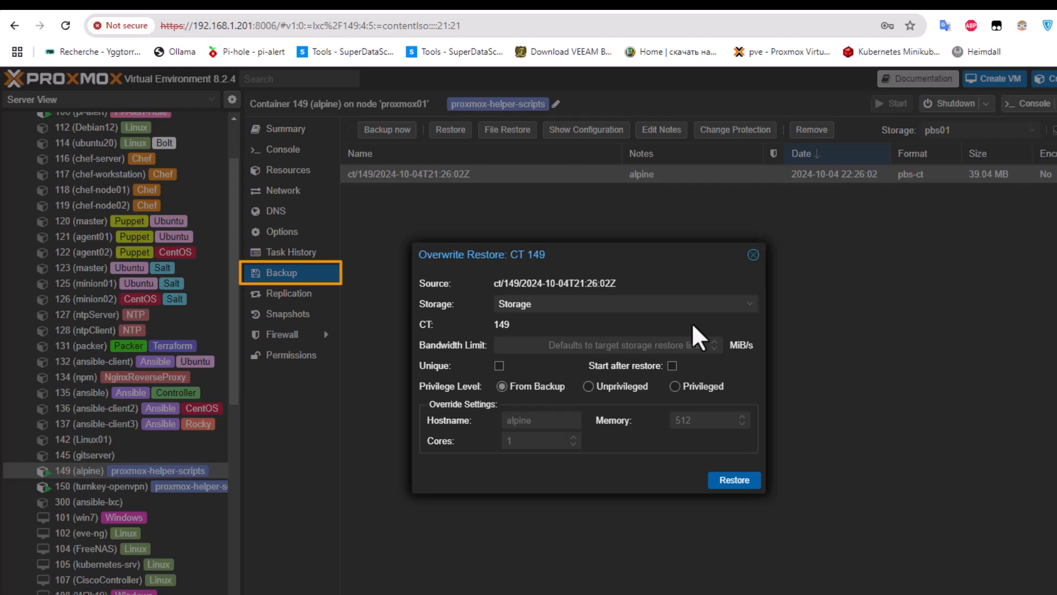
click(738, 484)
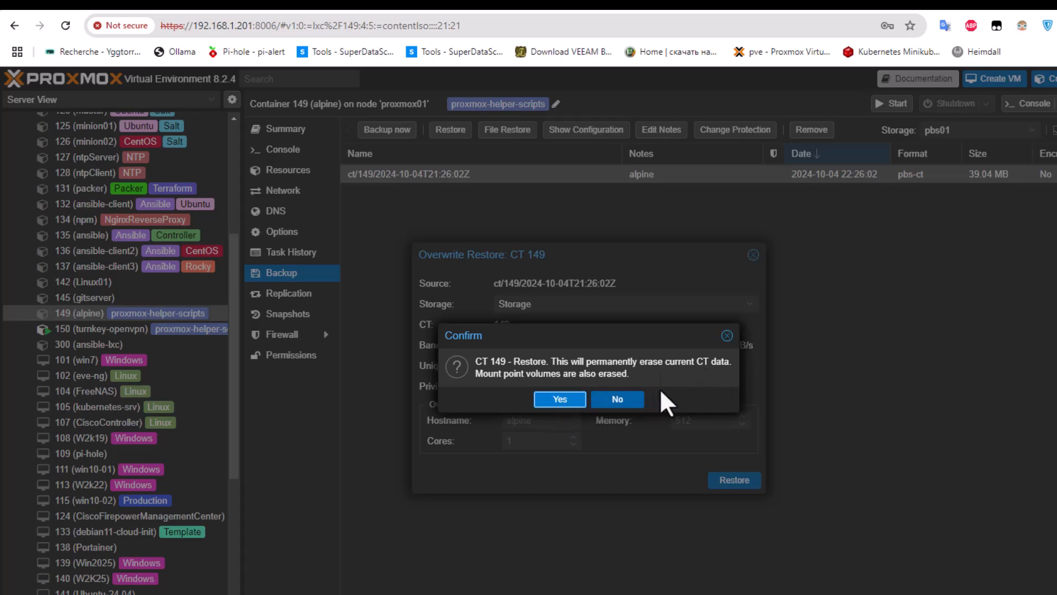
click(563, 402)
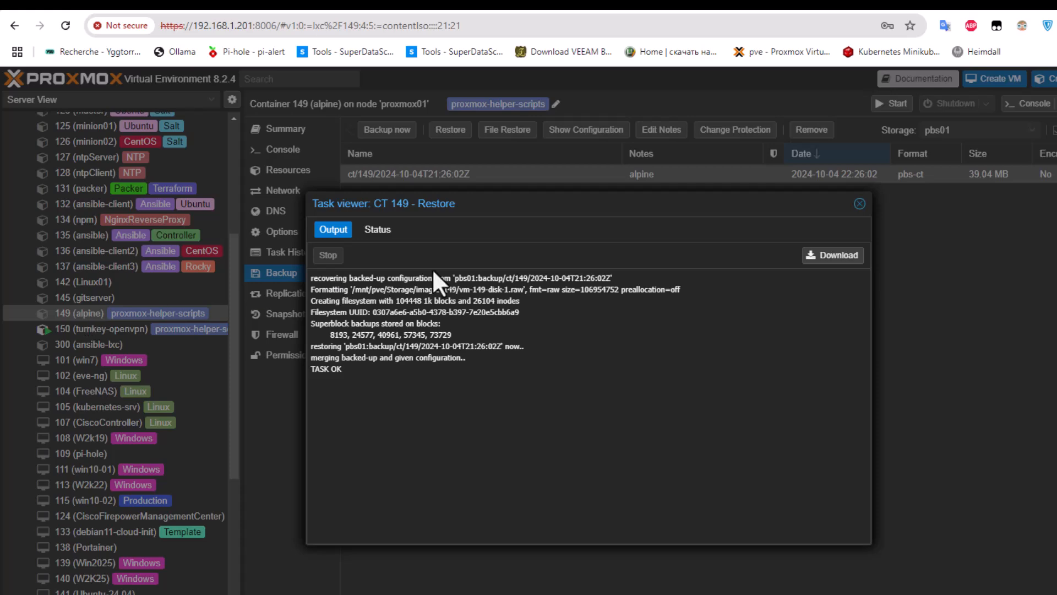
click(859, 204)
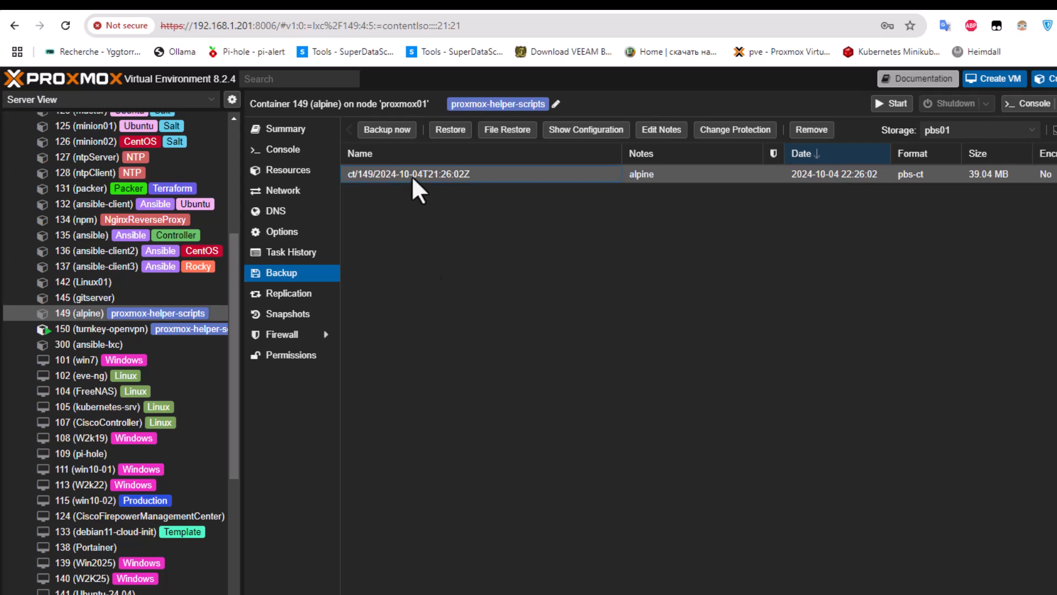
Open the file-level restore view of container 149's backup to examine its directory tree, closing it without downloading anything.
click(507, 135)
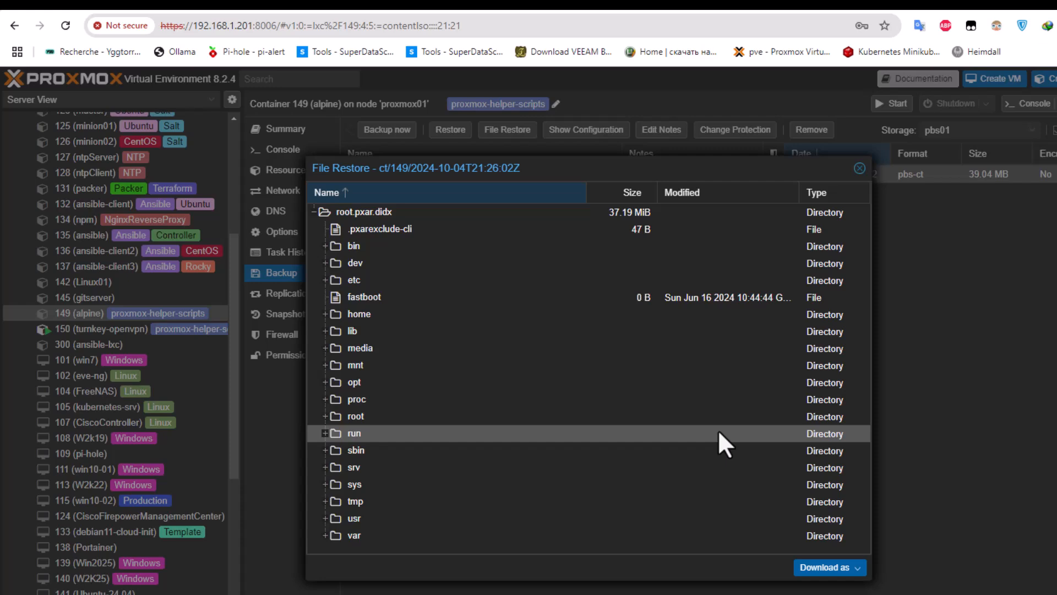
click(860, 168)
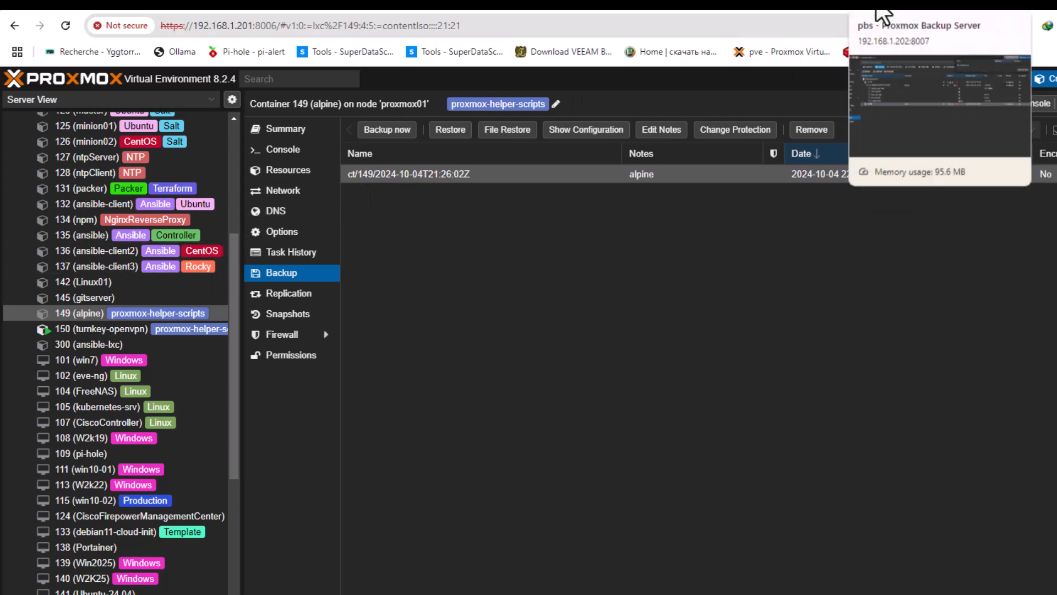
Switch to Proxmox Backup Server and review the pbs_backup datastore's summary, including usage, transfer rate, IOPS and IO delay graphs, dismissing the running tasks list.
click(879, 12)
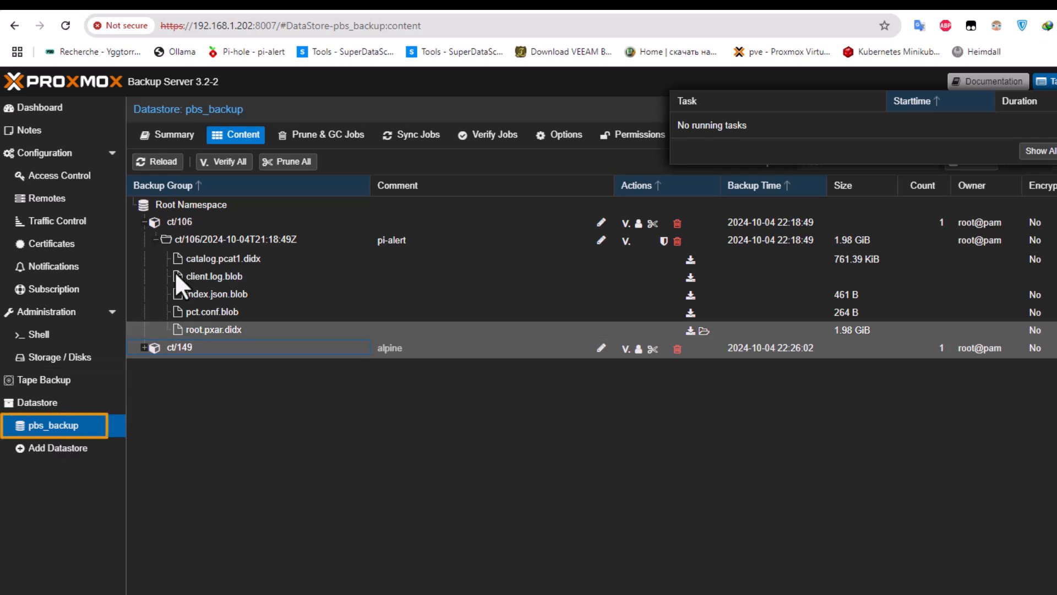
click(174, 138)
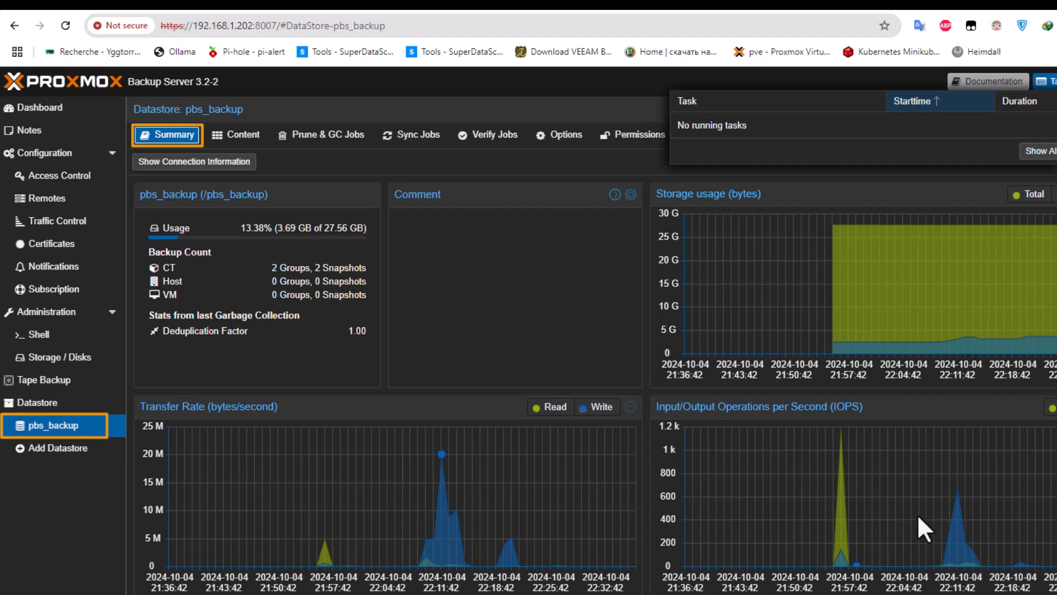
scroll(912, 506, down, 1)
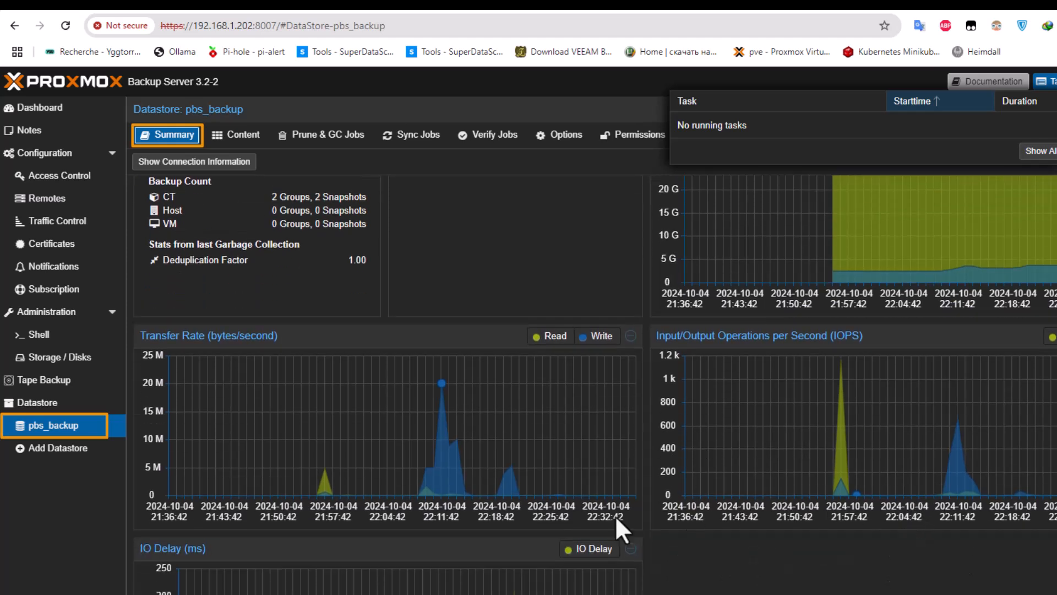
scroll(493, 491, down, 1)
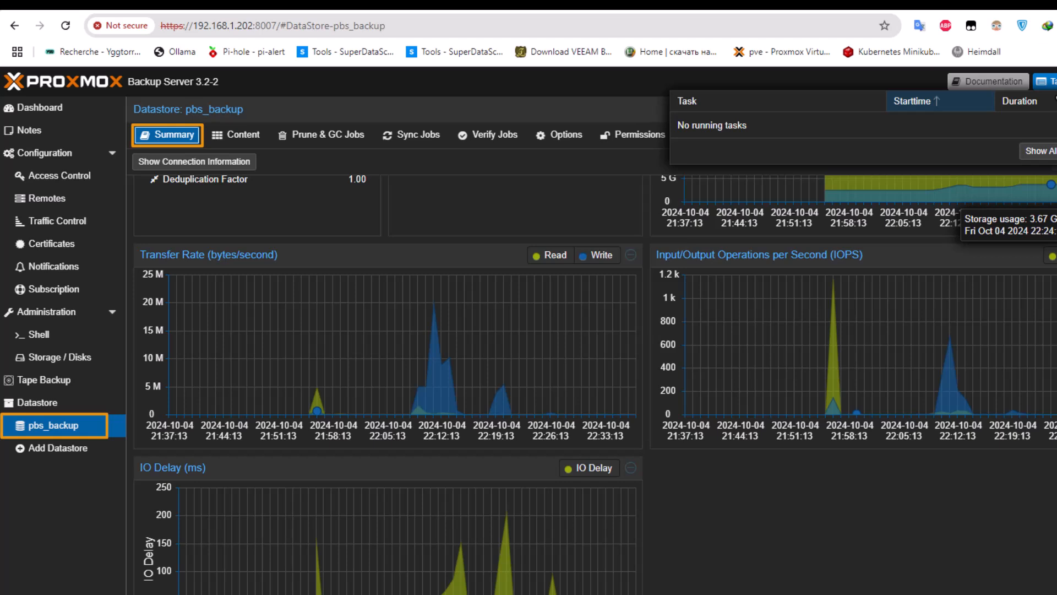
click(1051, 82)
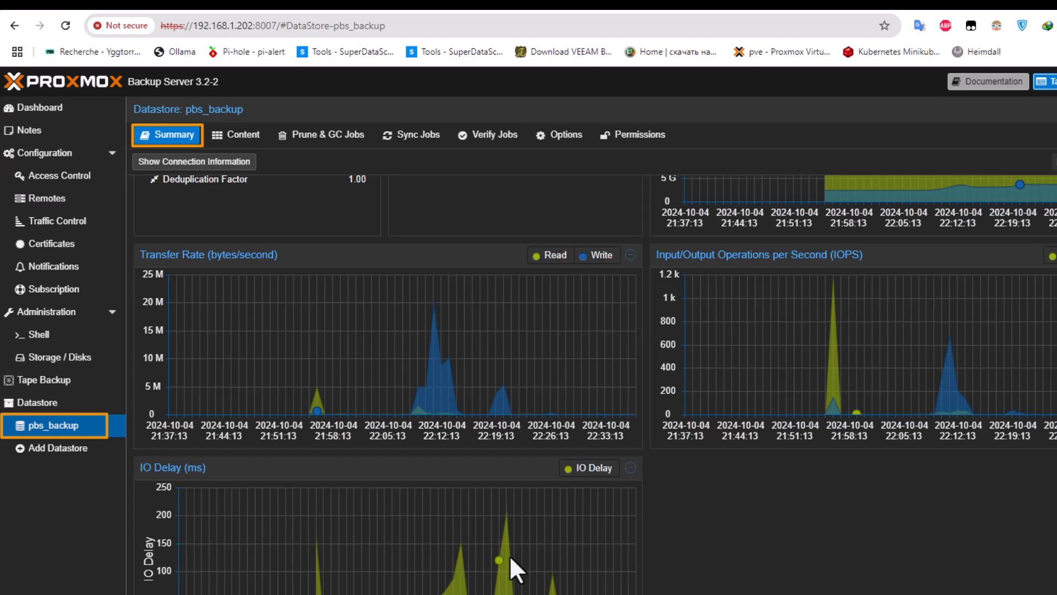
scroll(510, 555, up, 3)
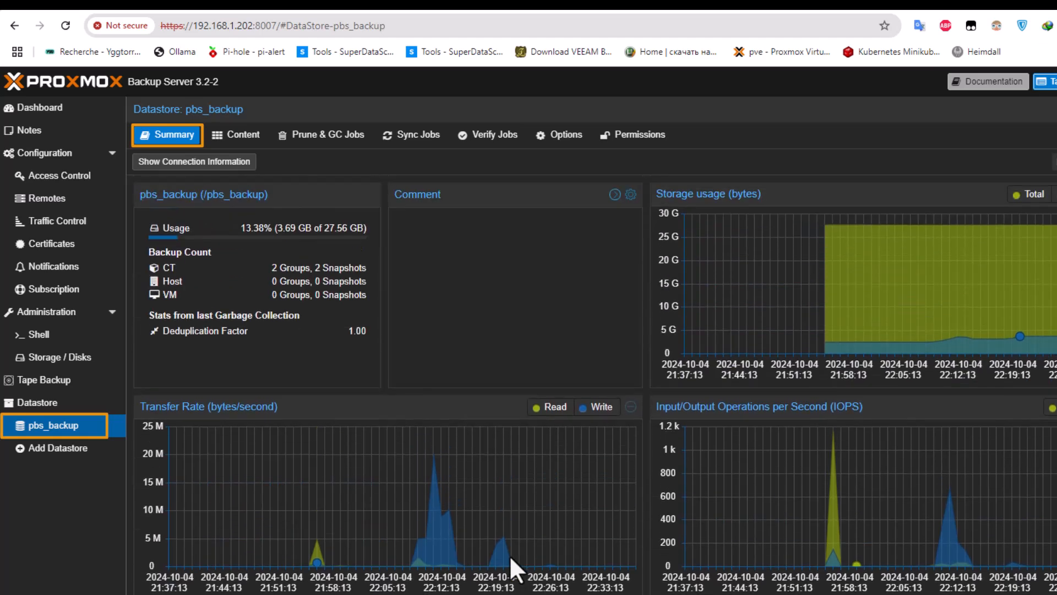